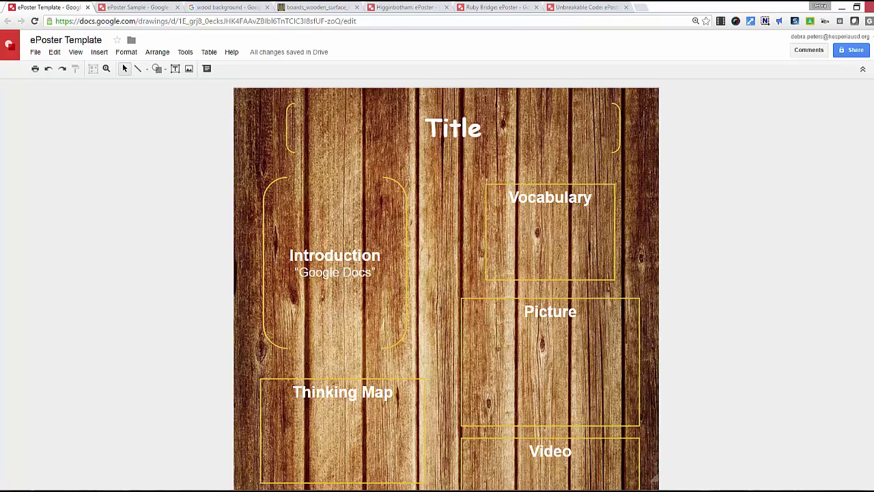
Review the ePoster Template's sections and switch to the Higginbotham ePoster with nothing selected.
{"action": "scroll", "coordinate": [417, 217], "scroll_direction": "down", "scroll_amount": 4}
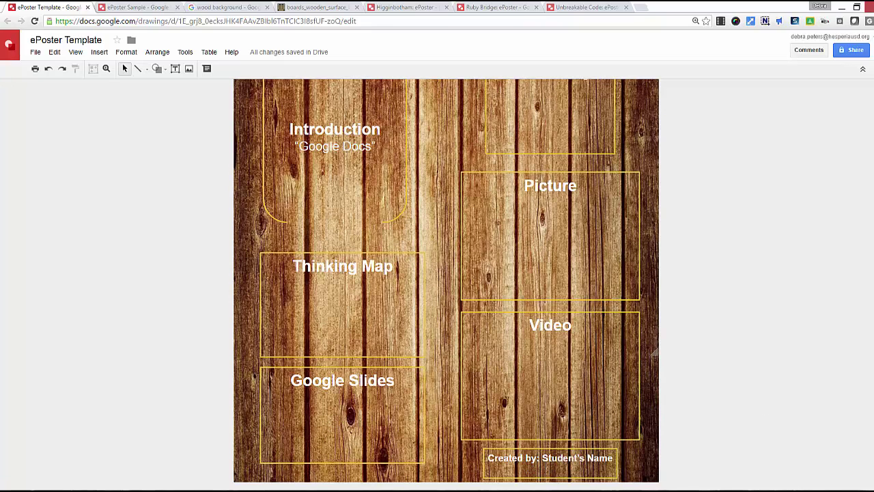
{"action": "scroll", "coordinate": [446, 285], "scroll_direction": "up", "scroll_amount": 4}
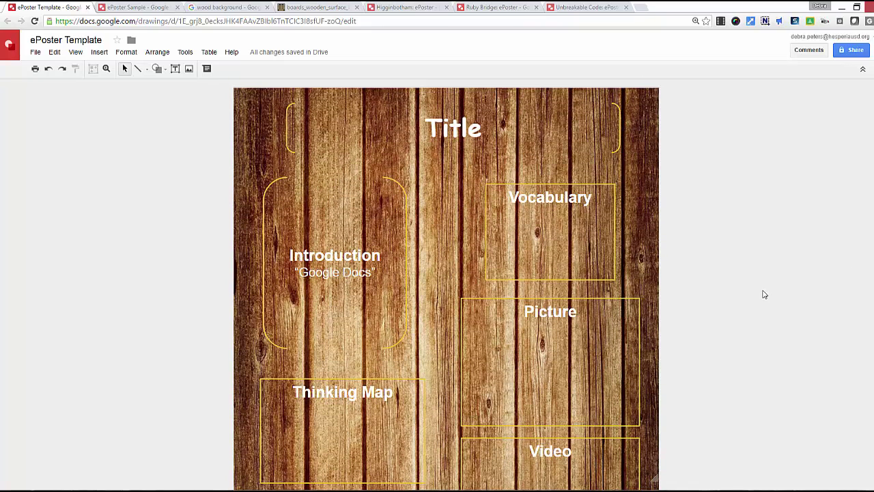
{"action": "left_click", "coordinate": [403, 8]}
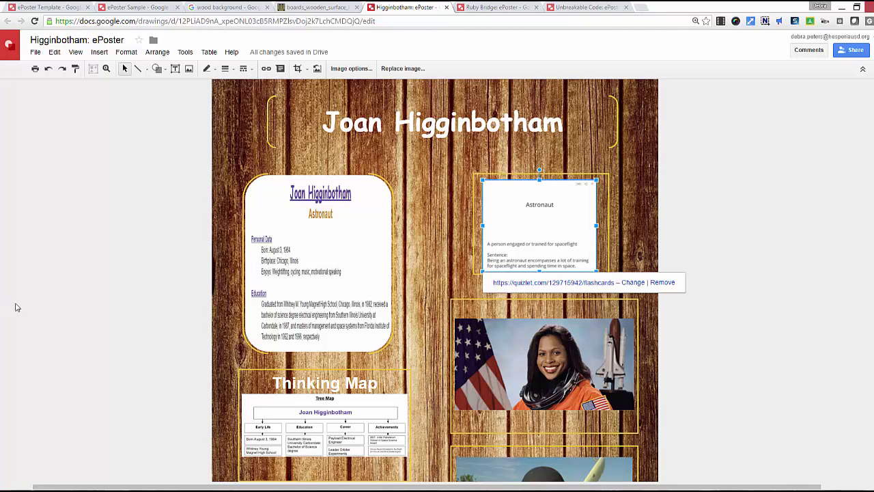
{"action": "left_click", "coordinate": [83, 291]}
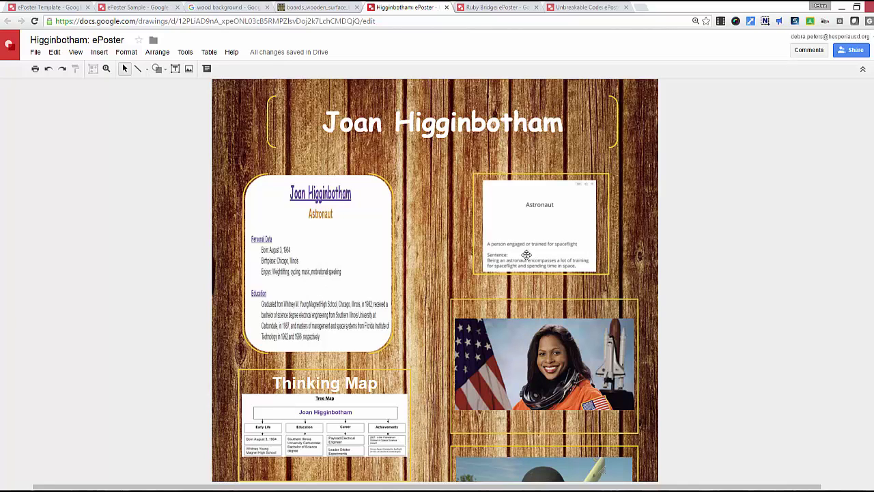
Open the Quizlet flashcards linked to the Higginbotham ePoster's vocabulary image, advance to the second card and close the flashcards.
{"action": "left_click", "coordinate": [531, 224]}
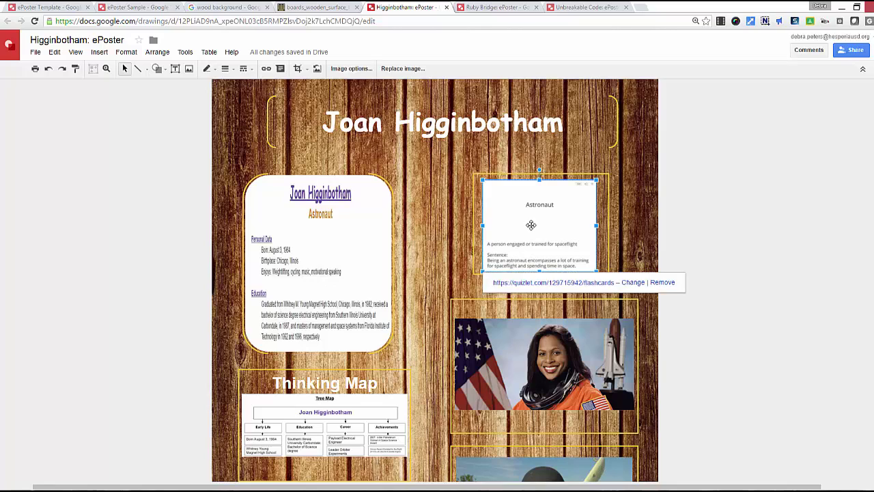
{"action": "left_click", "coordinate": [550, 285]}
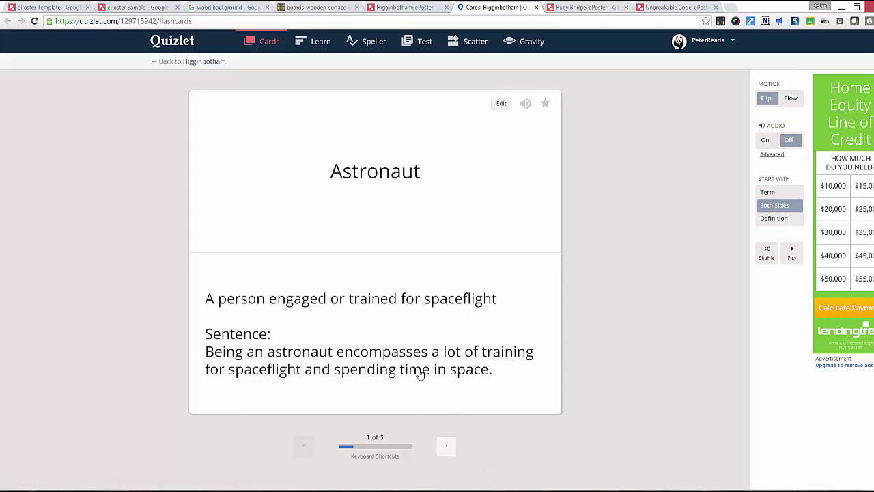
{"action": "left_click", "coordinate": [447, 448]}
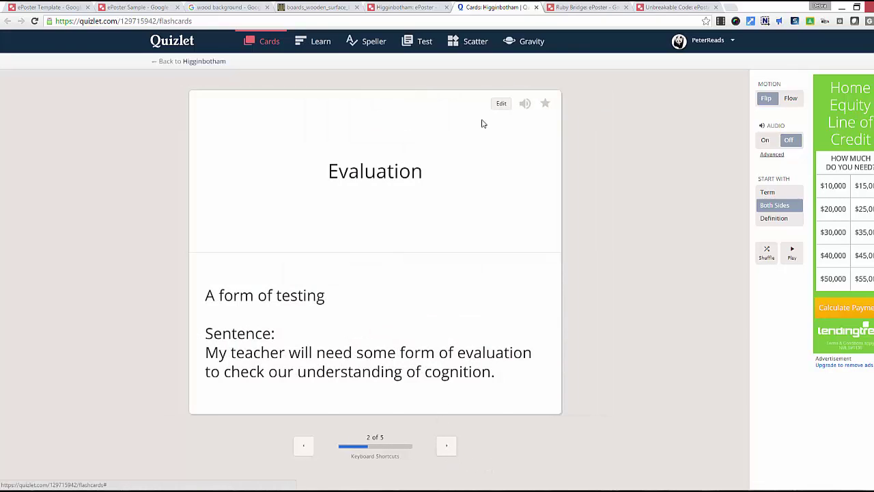
{"action": "key", "text": "ctrl+w"}
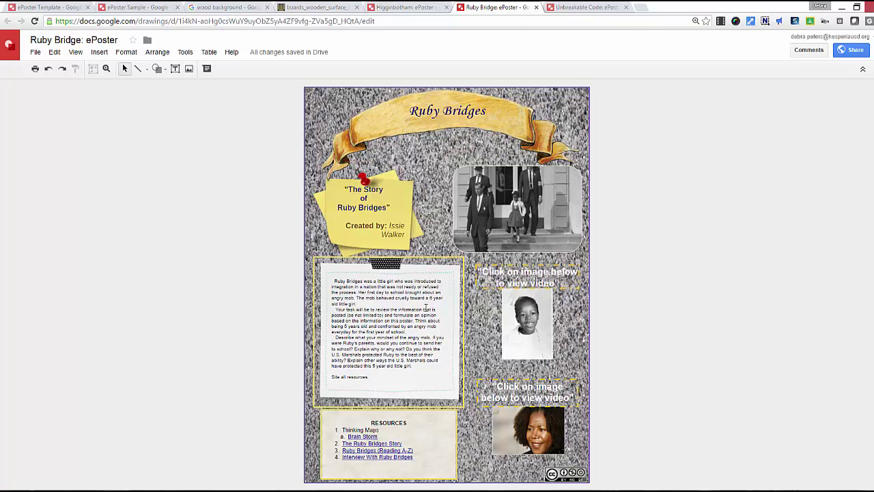
Look over the whole Unbreakable Code ePoster, including its images, videos and license badge.
{"action": "left_click", "coordinate": [569, 7]}
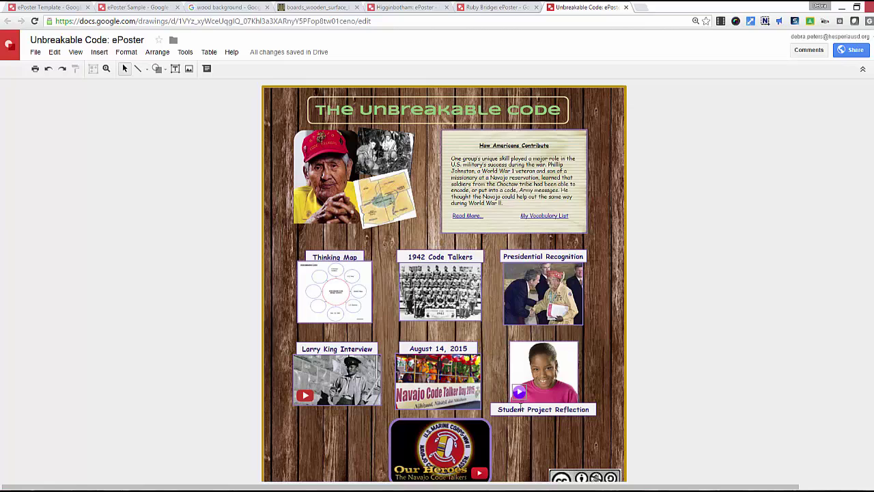
{"action": "scroll", "coordinate": [534, 385], "scroll_direction": "down", "scroll_amount": 3}
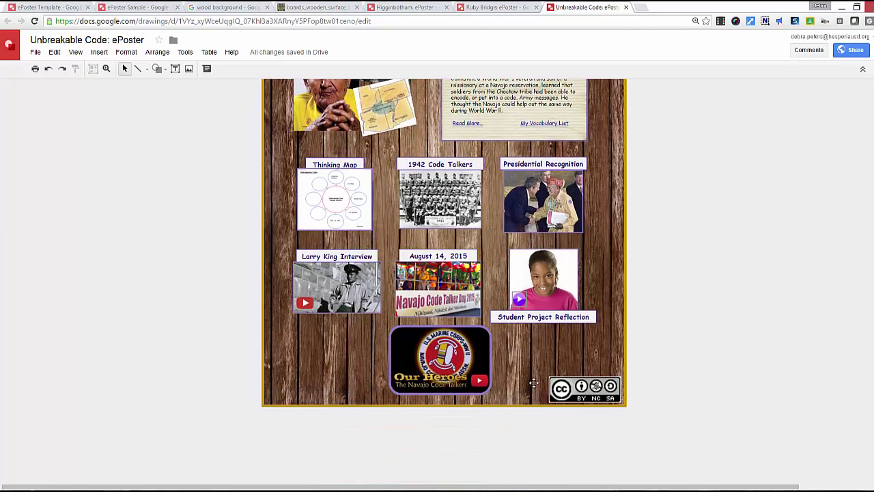
{"action": "scroll", "coordinate": [534, 382], "scroll_direction": "up", "scroll_amount": 2}
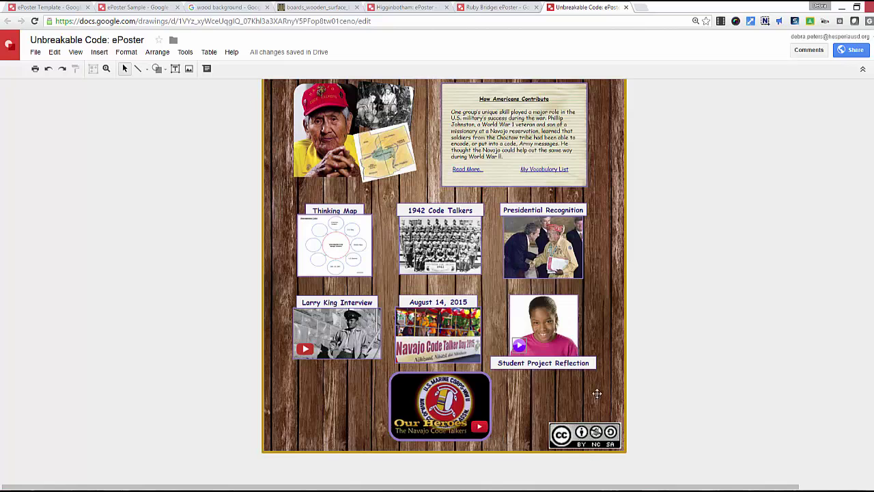
{"action": "scroll", "coordinate": [693, 384], "scroll_direction": "up", "scroll_amount": 1}
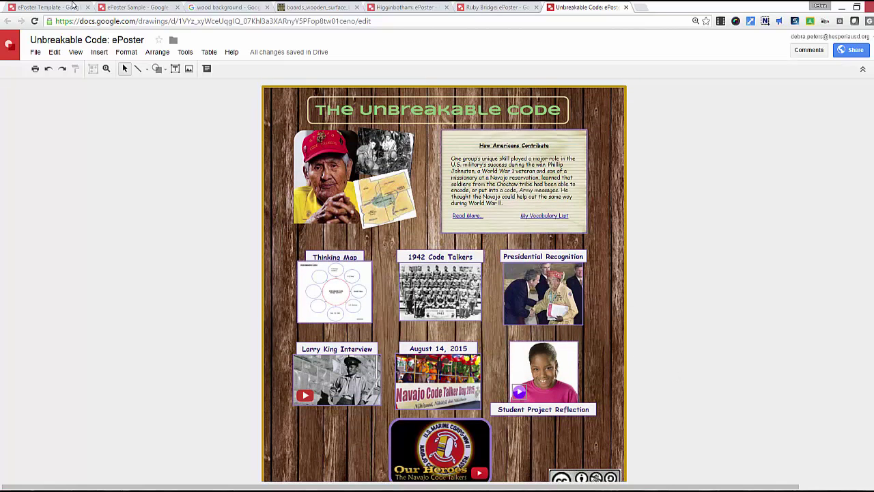
Return to the ePoster Template and create a new blank drawing.
{"action": "left_click", "coordinate": [51, 8]}
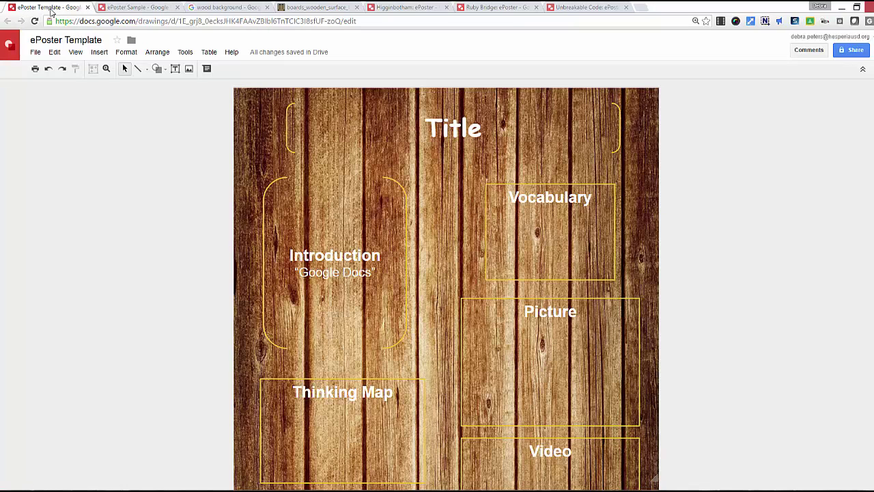
{"action": "left_click", "coordinate": [31, 55]}
{"action": "mouse_move", "coordinate": [39, 92]}
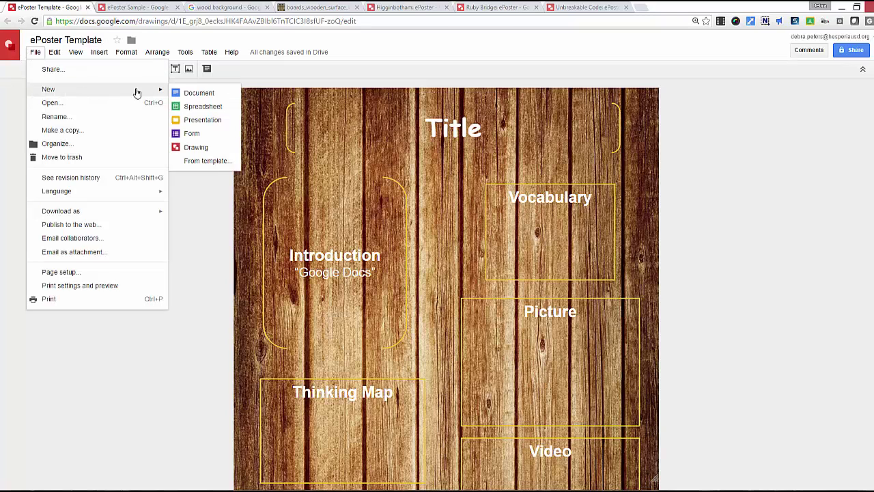
{"action": "left_click", "coordinate": [187, 152]}
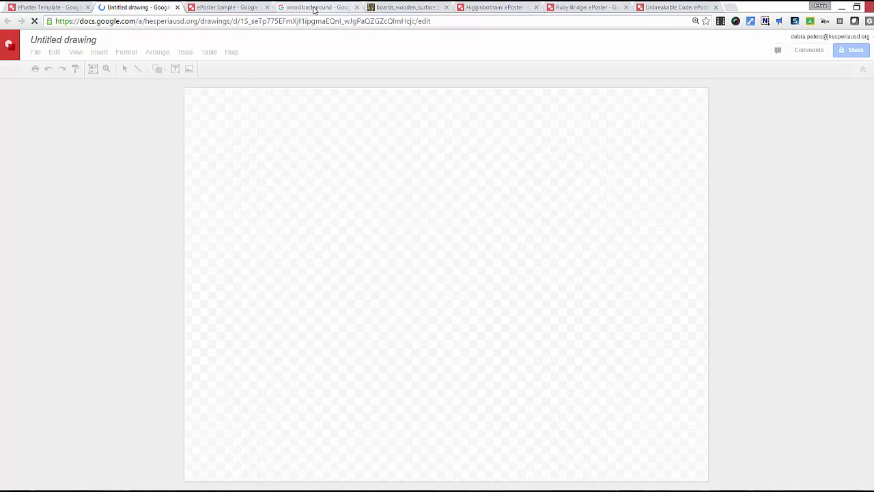
Browse the wood background image results and view the 2560x1440 wooden boards wallpaper at full size.
{"action": "left_click", "coordinate": [312, 9]}
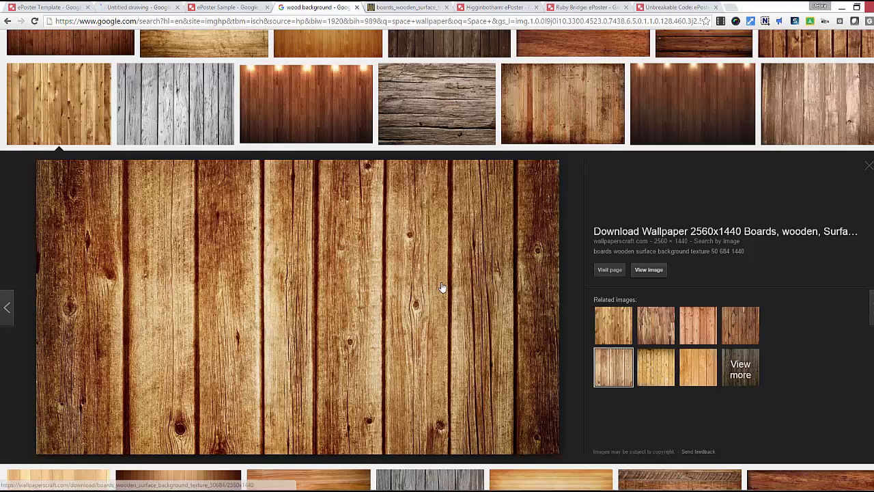
{"action": "scroll", "coordinate": [442, 286], "scroll_direction": "up", "scroll_amount": 3}
{"action": "scroll", "coordinate": [442, 286], "scroll_direction": "down", "scroll_amount": 5}
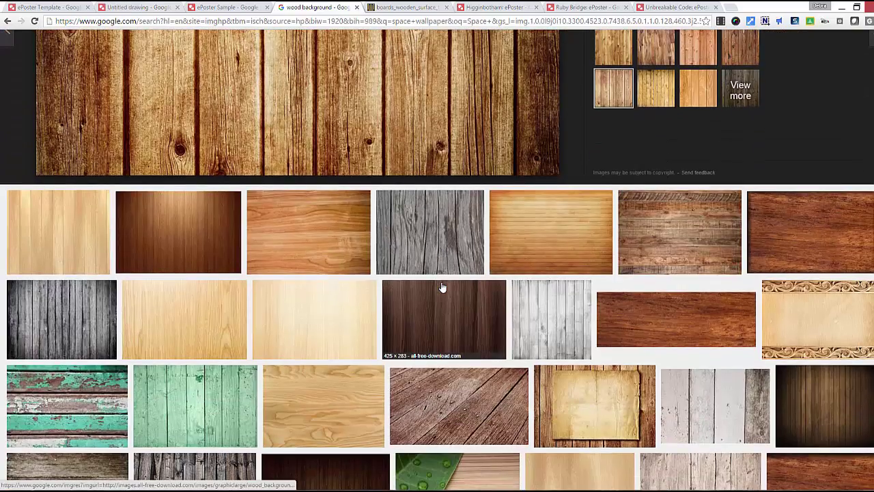
{"action": "scroll", "coordinate": [443, 284], "scroll_direction": "up", "scroll_amount": 5}
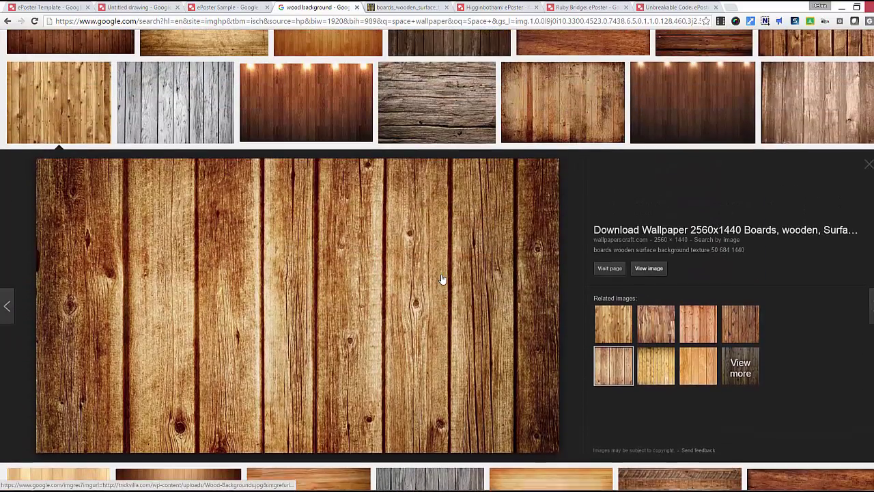
{"action": "scroll", "coordinate": [442, 280], "scroll_direction": "down", "scroll_amount": 1}
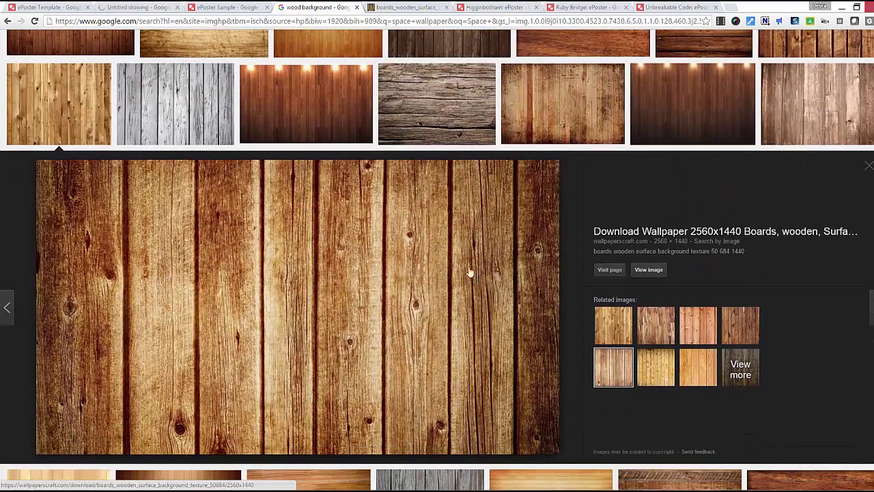
{"action": "left_click", "coordinate": [649, 270]}
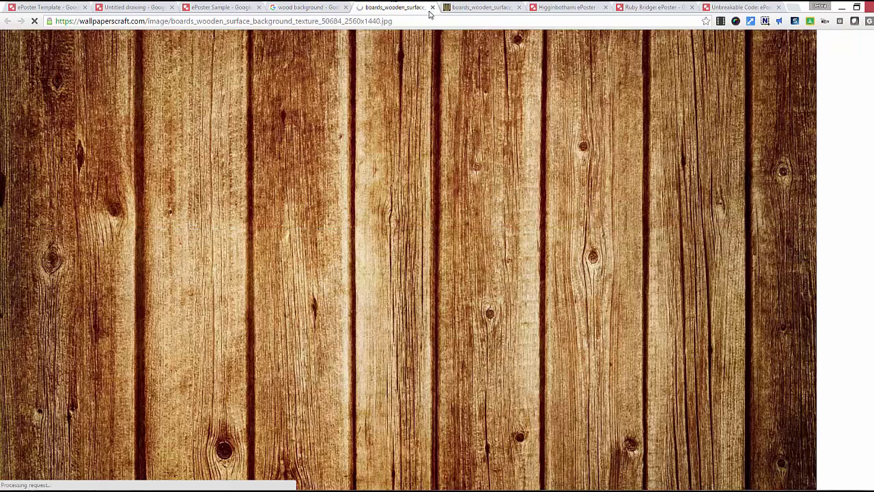
{"action": "left_click", "coordinate": [432, 7]}
{"action": "left_click", "coordinate": [384, 9]}
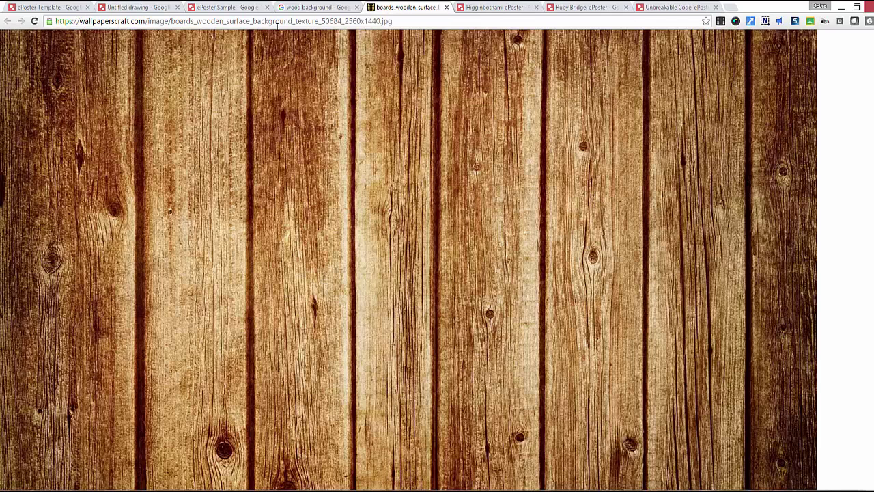
Copy the web address of the full-size wooden boards image.
{"action": "left_click", "coordinate": [153, 8]}
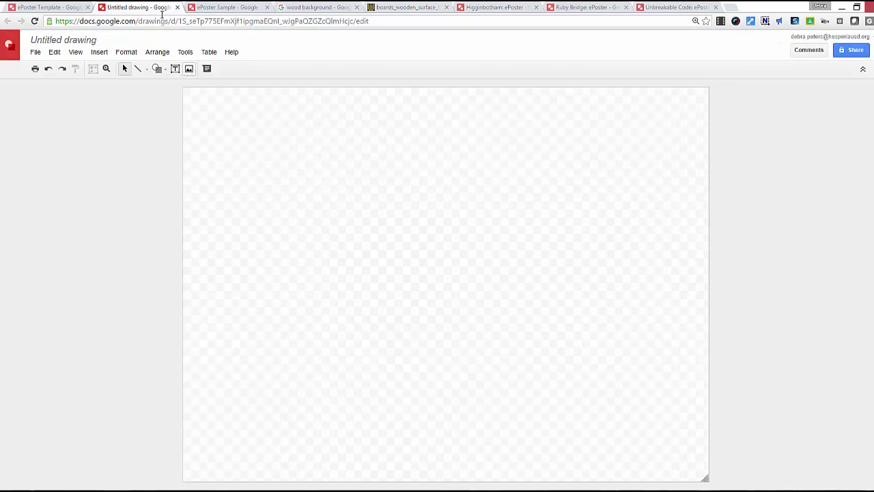
{"action": "left_click", "coordinate": [384, 8]}
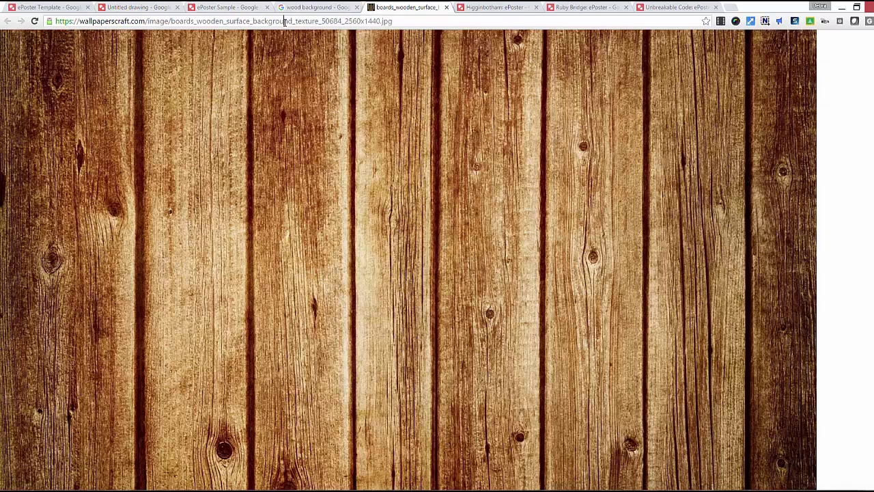
{"action": "left_click", "coordinate": [285, 22]}
{"action": "right_click", "coordinate": [285, 21]}
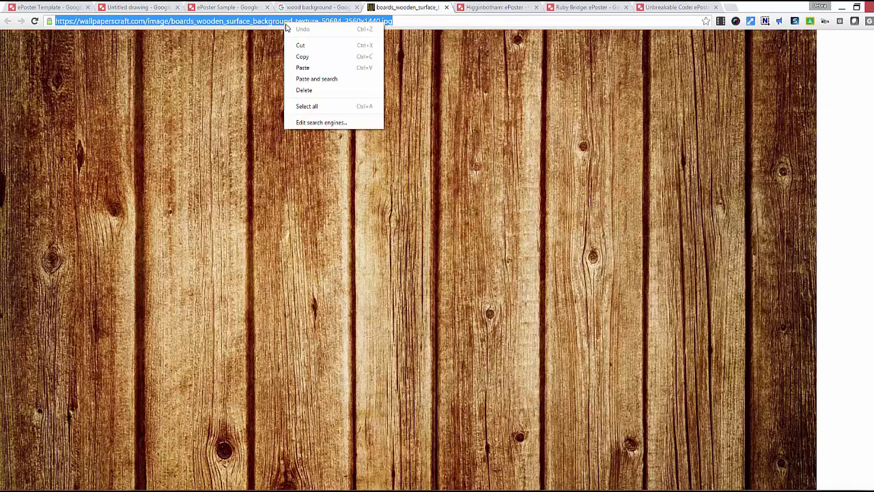
{"action": "left_click", "coordinate": [302, 57]}
Insert the wooden boards image into the untitled drawing by its copied URL.
{"action": "left_click", "coordinate": [142, 8]}
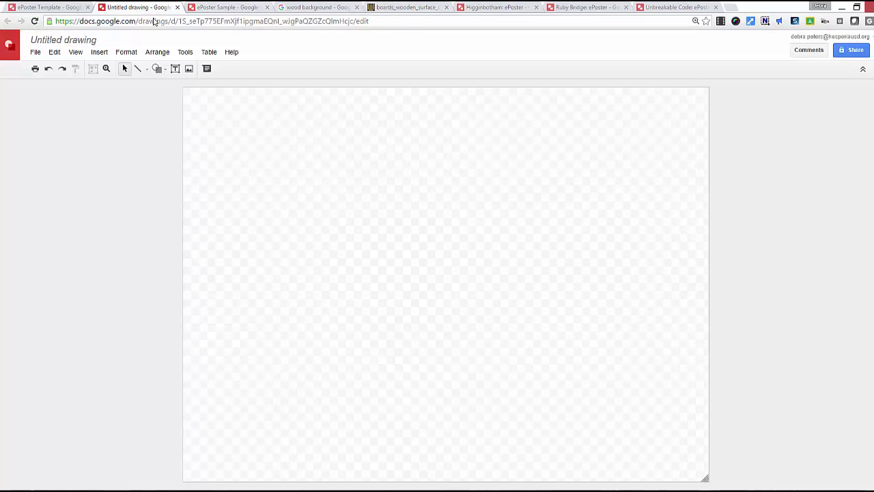
{"action": "left_click", "coordinate": [188, 68]}
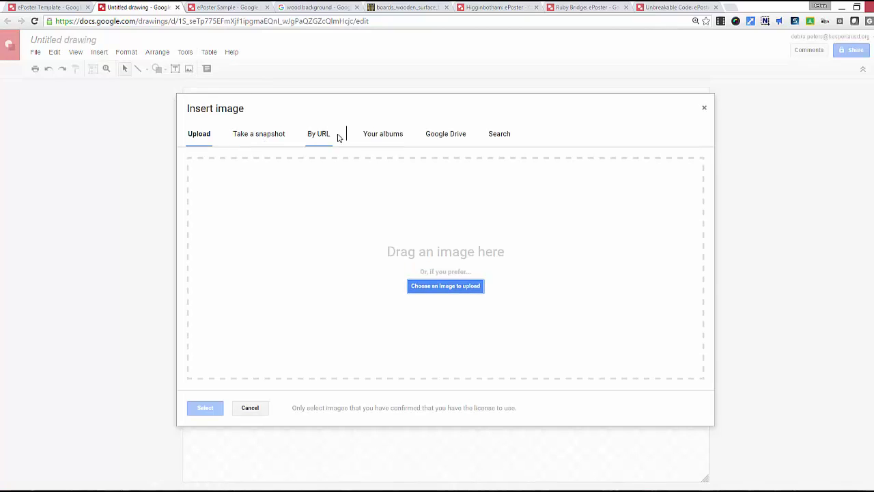
{"action": "left_click", "coordinate": [318, 137]}
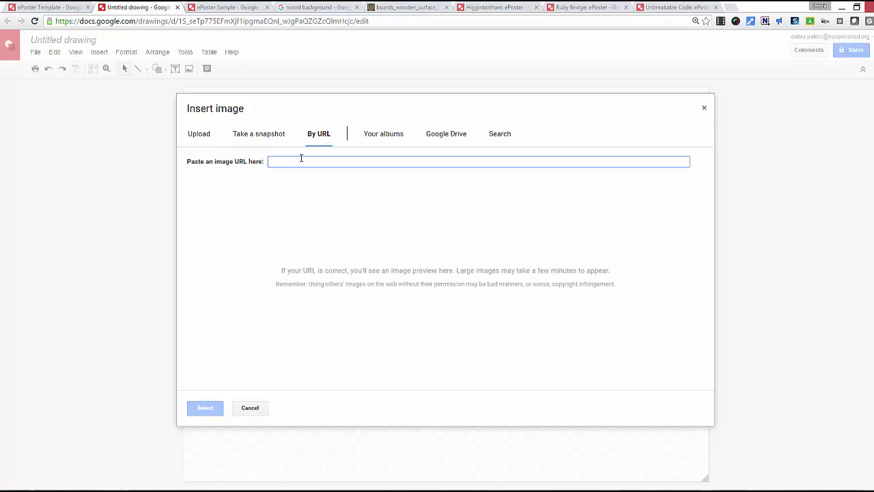
{"action": "right_click", "coordinate": [300, 162]}
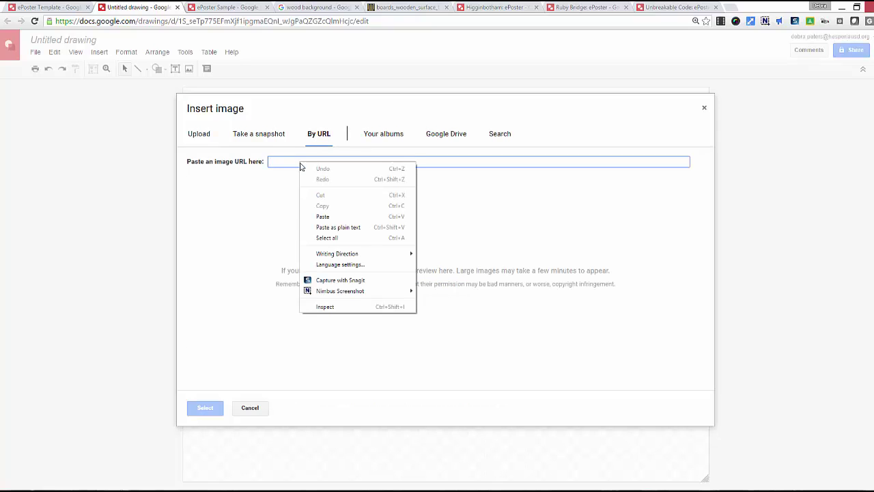
{"action": "left_click", "coordinate": [321, 218]}
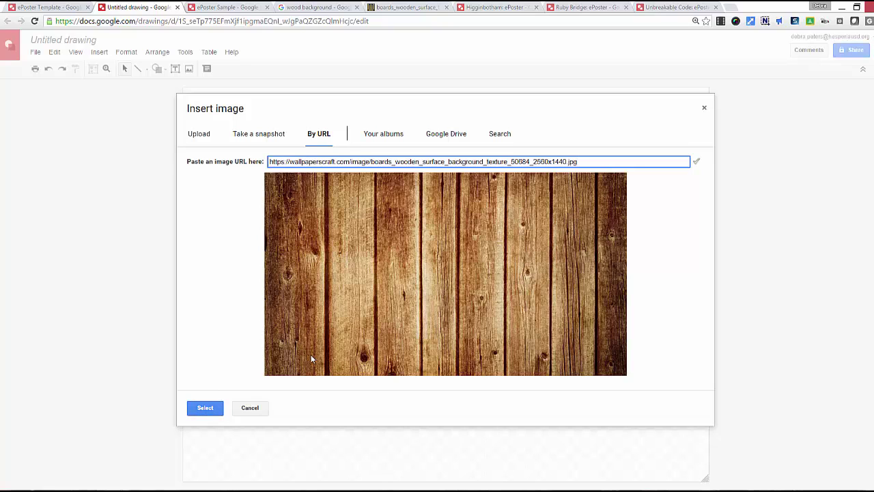
{"action": "left_click", "coordinate": [203, 413]}
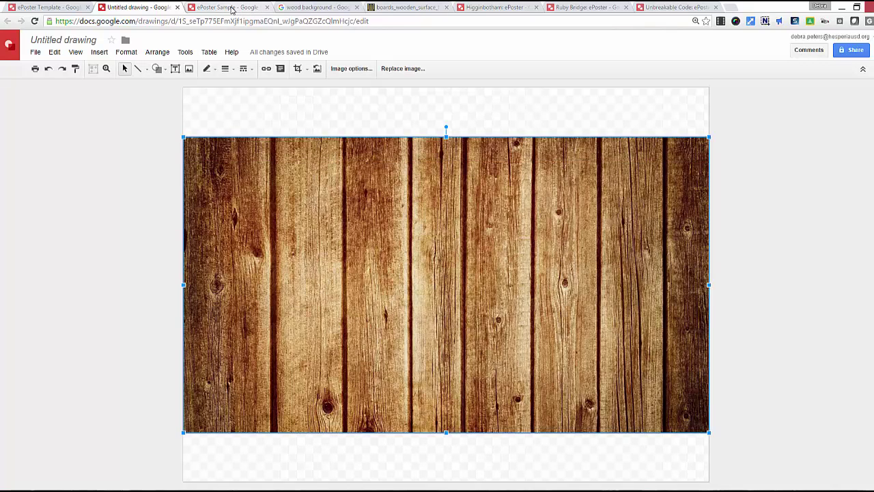
Switch to the ePoster Sample drawing and align the wood background image's upper-left corner with the canvas.
{"action": "left_click", "coordinate": [231, 9]}
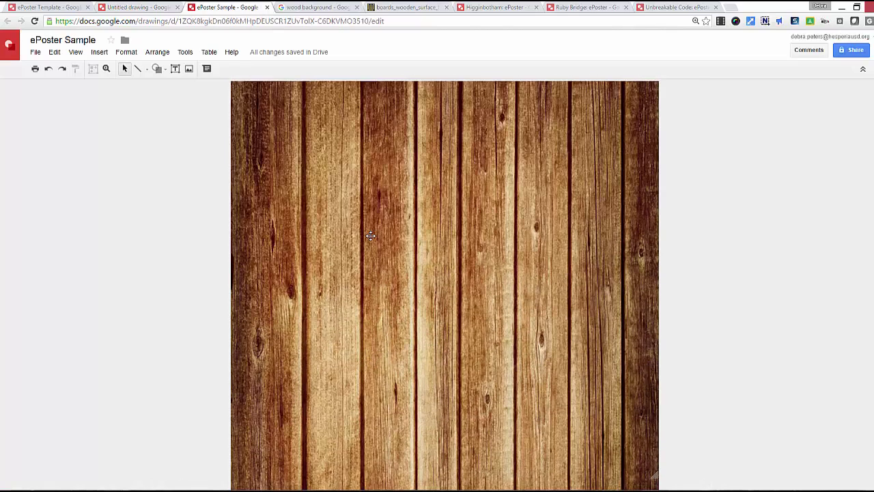
{"action": "left_click", "coordinate": [244, 114]}
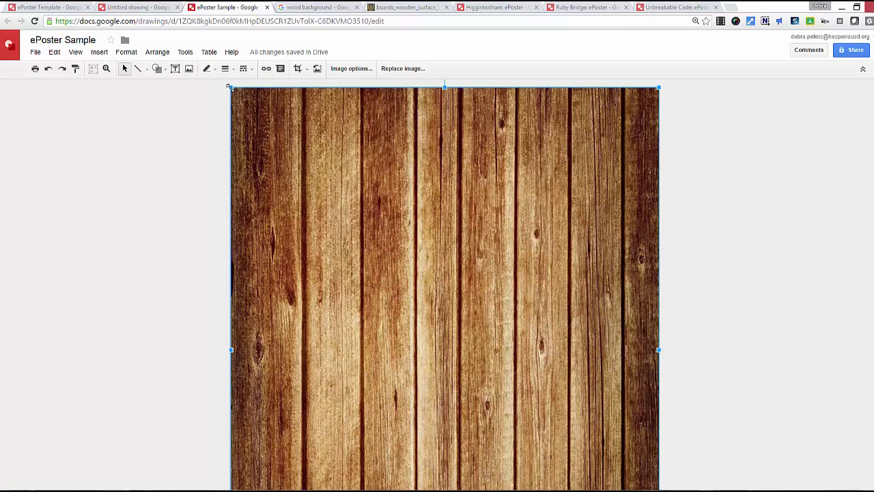
{"action": "mouse_move", "coordinate": [230, 89]}
{"action": "left_mouse_down"}
{"action": "mouse_move", "coordinate": [267, 132]}
{"action": "mouse_move", "coordinate": [231, 89]}
{"action": "left_mouse_up"}
Look at the ePoster Template again, close the untitled drawing and return to ePoster Sample.
{"action": "left_click", "coordinate": [42, 7]}
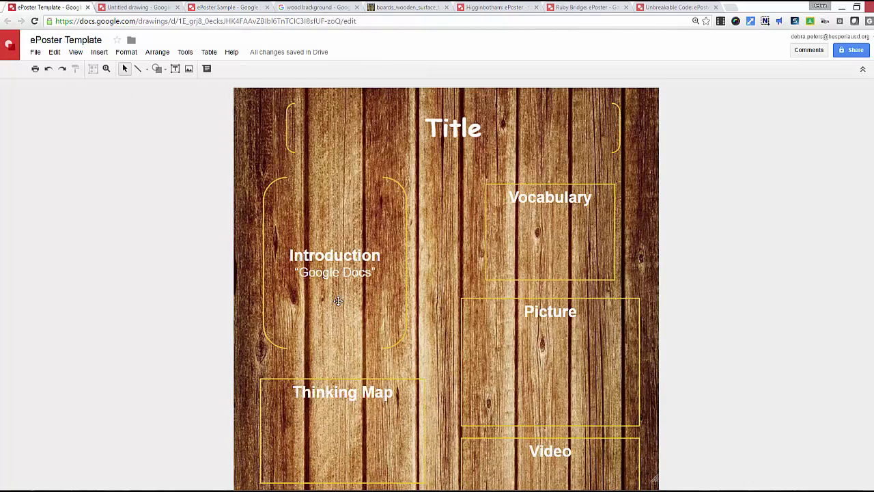
{"action": "left_click", "coordinate": [177, 6]}
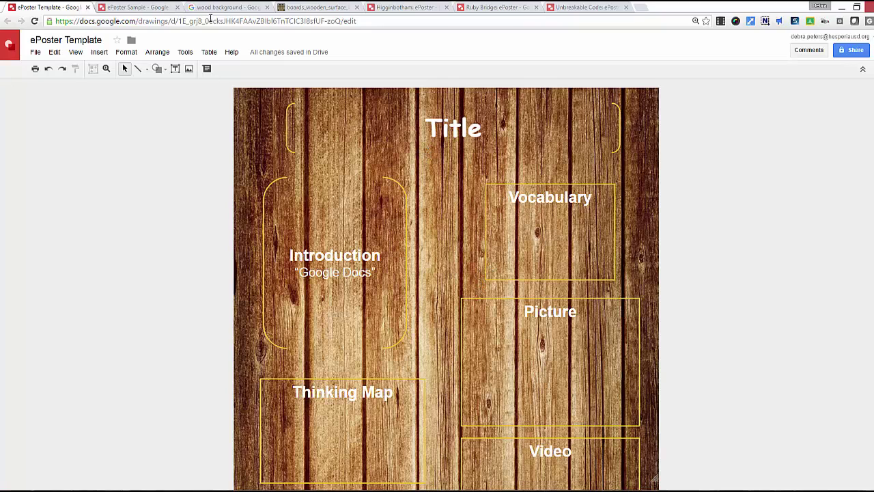
{"action": "left_click", "coordinate": [144, 10]}
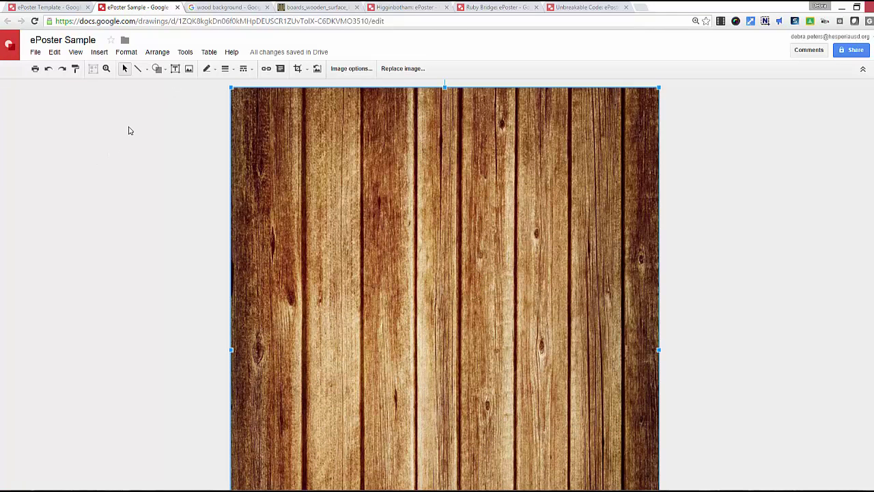
Draw a double-bracket equation shape across the poster's upper edge and enter the text "Title" in it.
{"action": "left_click", "coordinate": [158, 69]}
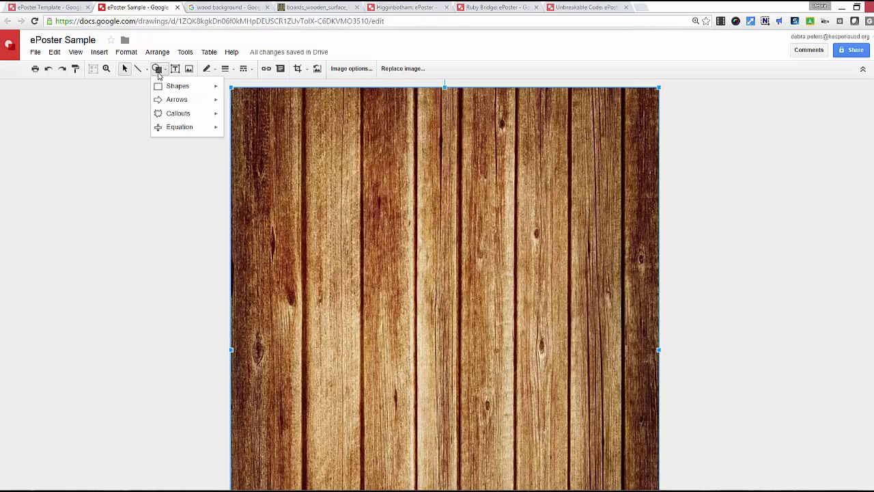
{"action": "mouse_move", "coordinate": [162, 132]}
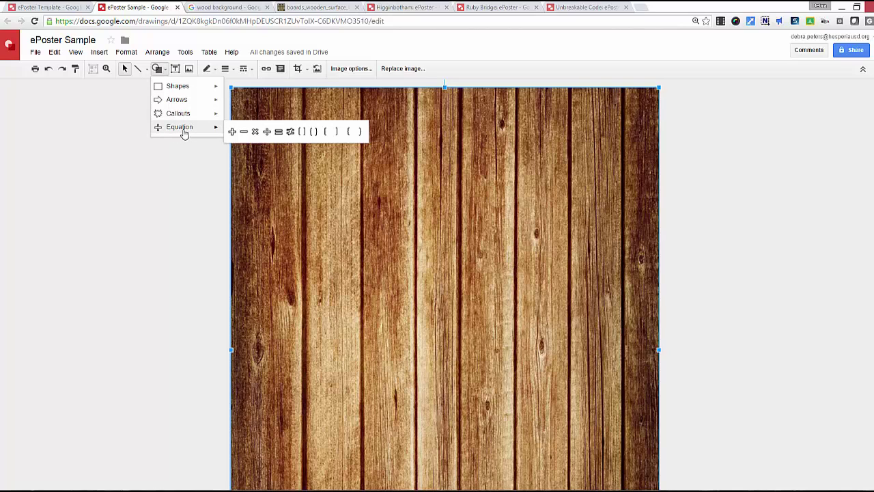
{"action": "left_click", "coordinate": [302, 133]}
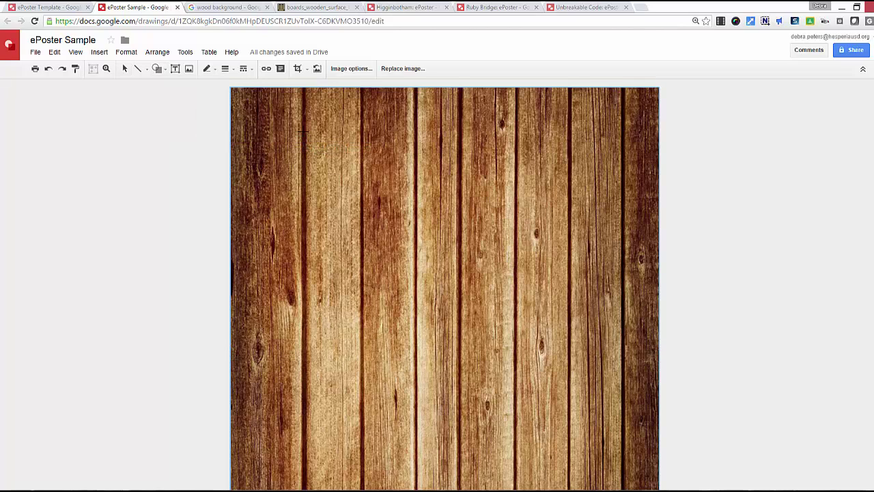
{"action": "left_click_drag", "start_coordinate": [272, 109], "coordinate": [626, 164]}
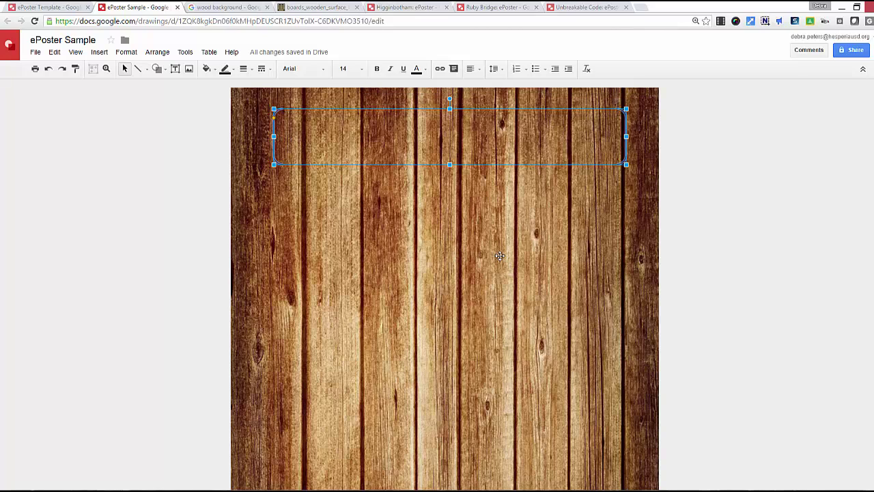
{"action": "type", "text": "Title"}
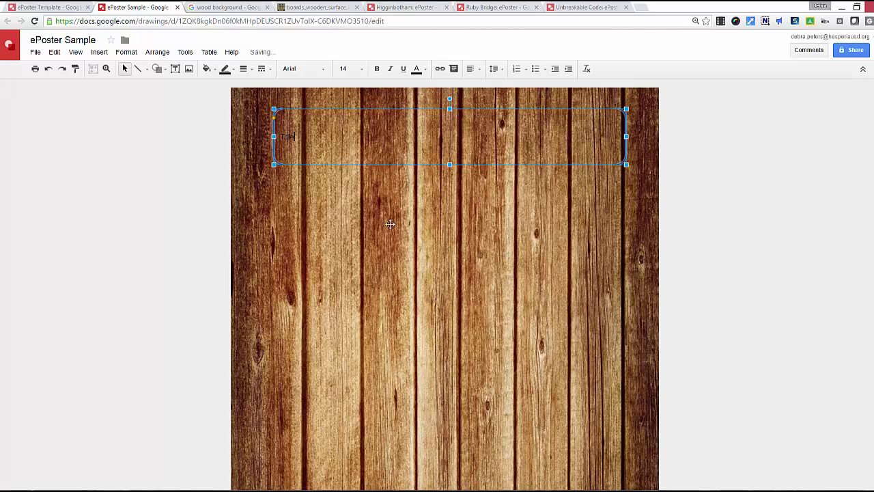
Format the "Title" text at size 48, in white and centred horizontally.
{"action": "left_click_drag", "start_coordinate": [299, 137], "coordinate": [281, 137]}
{"action": "left_click", "coordinate": [358, 69]}
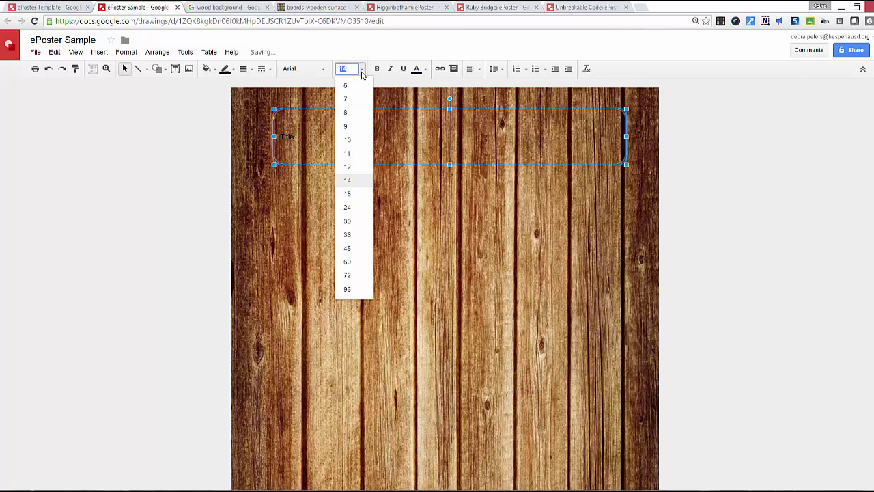
{"action": "left_click", "coordinate": [349, 250]}
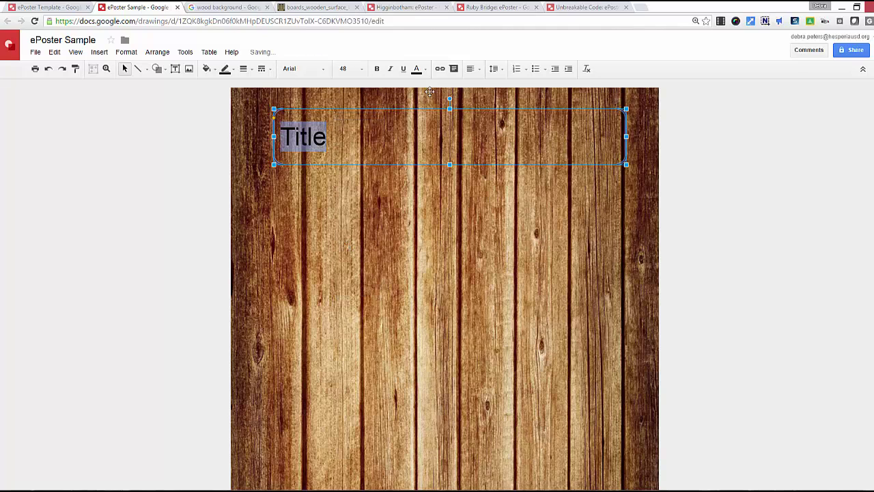
{"action": "left_click", "coordinate": [424, 69]}
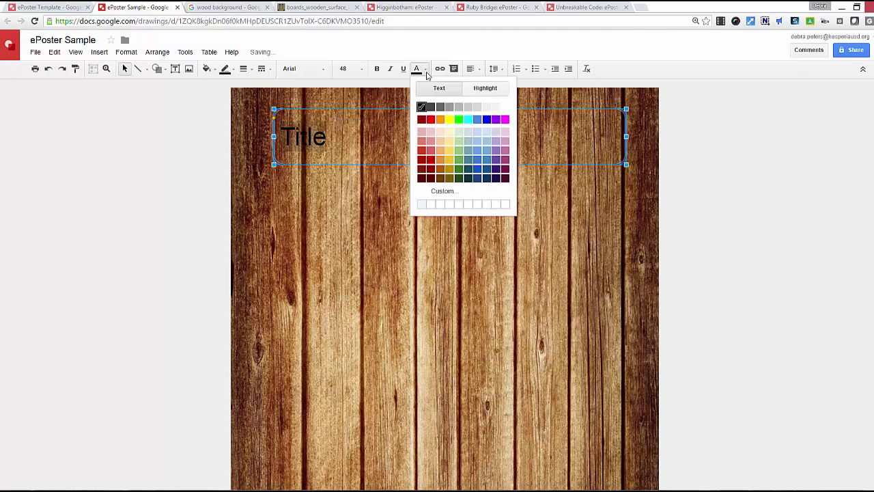
{"action": "left_click", "coordinate": [505, 106]}
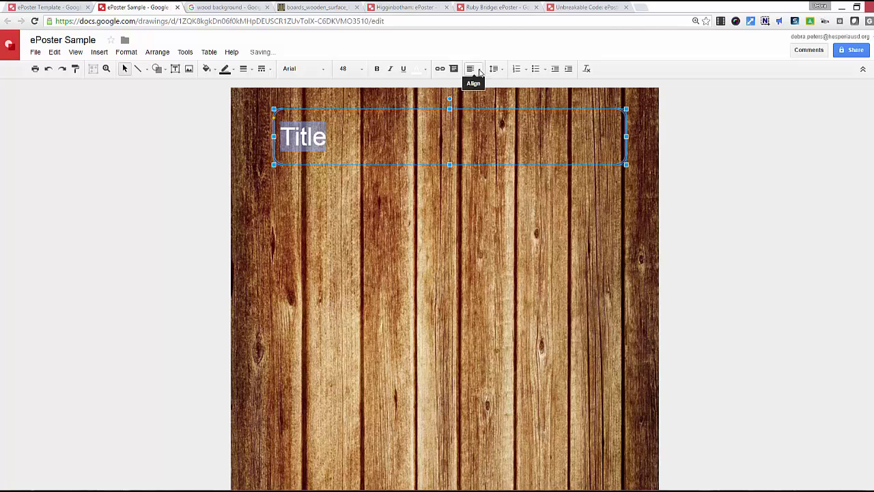
{"action": "left_click", "coordinate": [470, 68]}
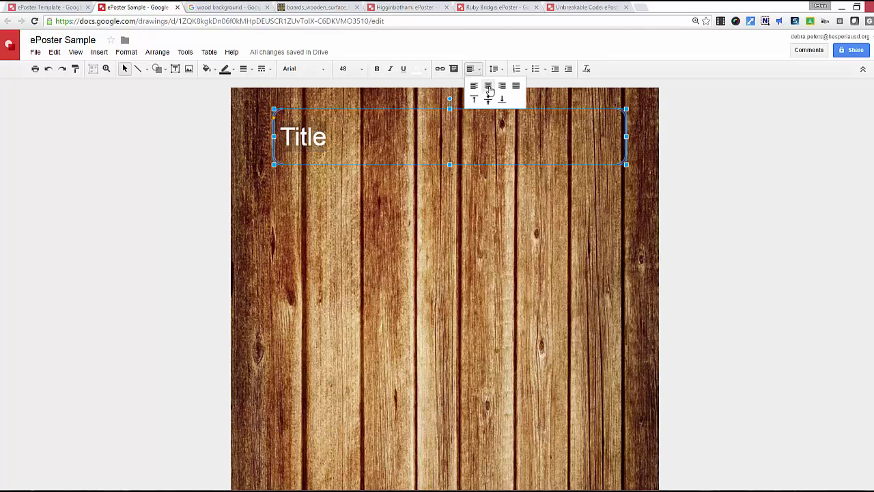
{"action": "left_click", "coordinate": [488, 87]}
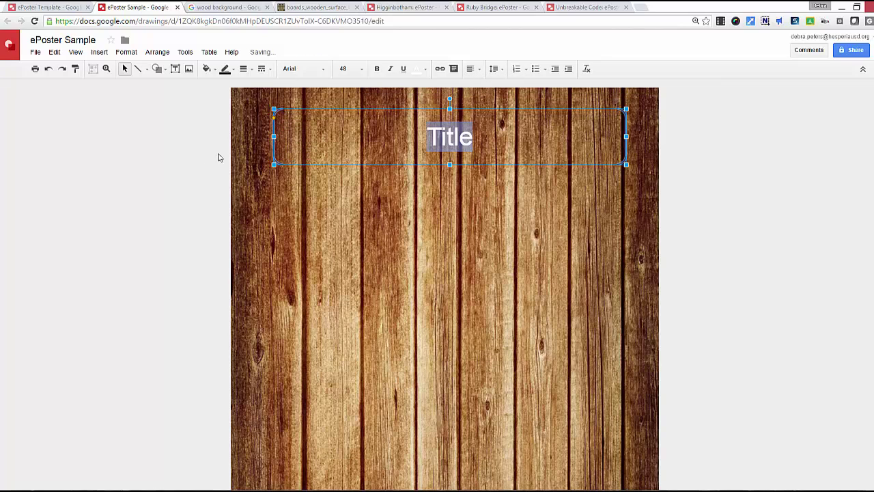
{"action": "left_click", "coordinate": [144, 172]}
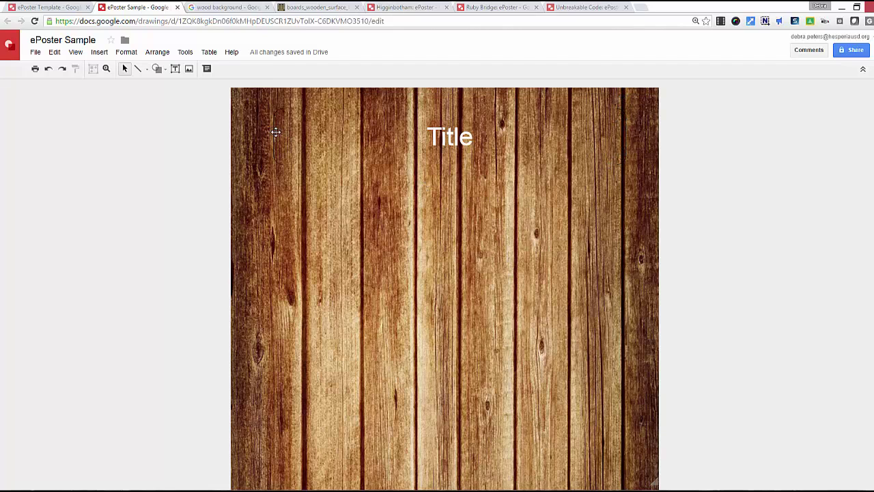
Give the title's bracket shape a light yellow outline with an 8px line weight.
{"action": "left_click", "coordinate": [276, 136]}
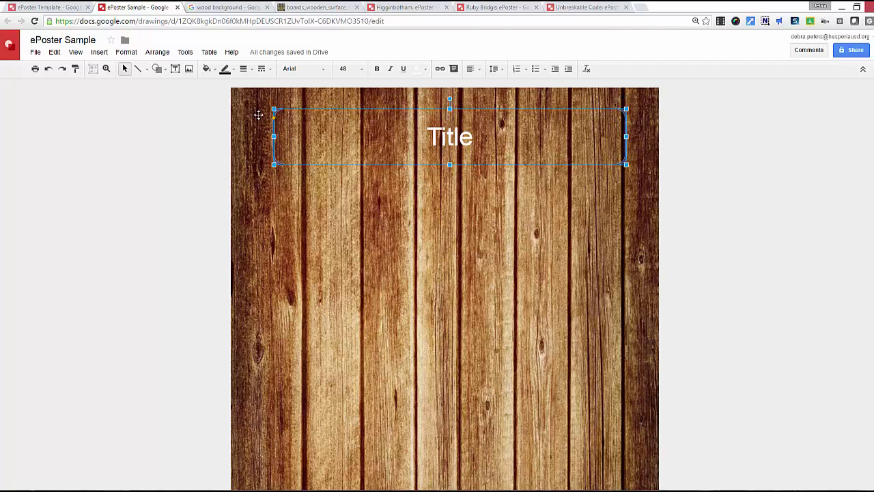
{"action": "left_click", "coordinate": [232, 69]}
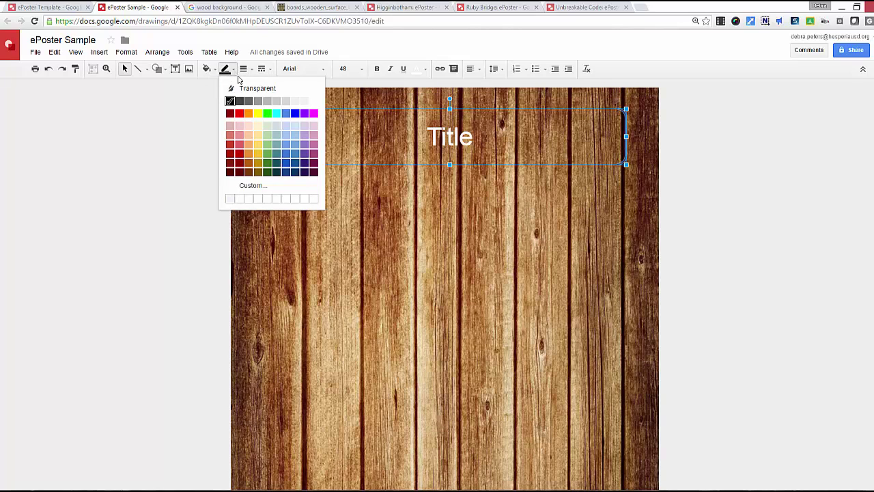
{"action": "left_click", "coordinate": [258, 147]}
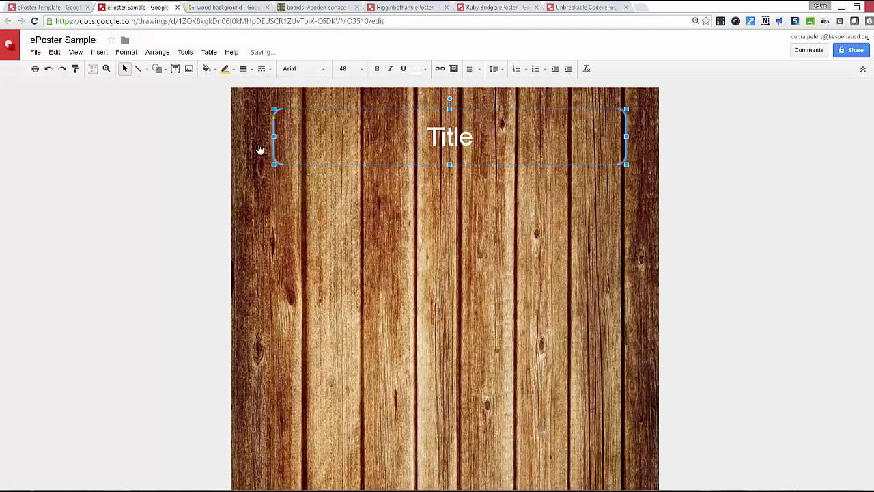
{"action": "left_click", "coordinate": [243, 69]}
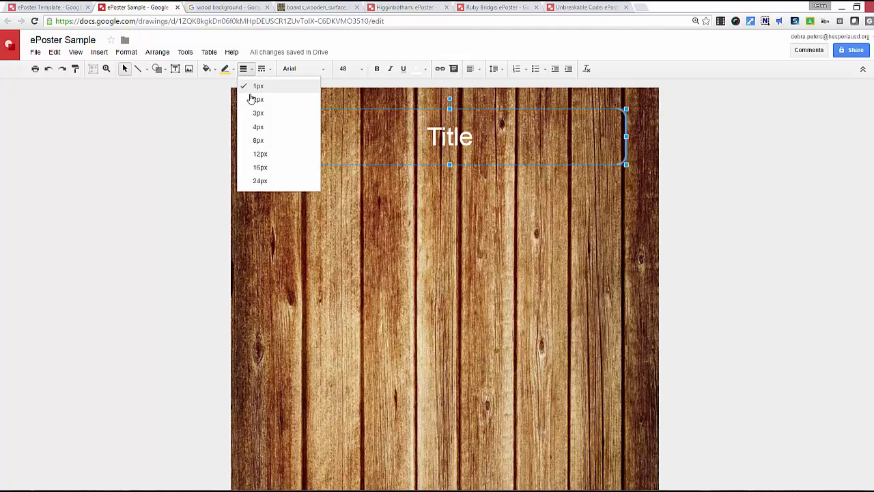
{"action": "left_click", "coordinate": [255, 140]}
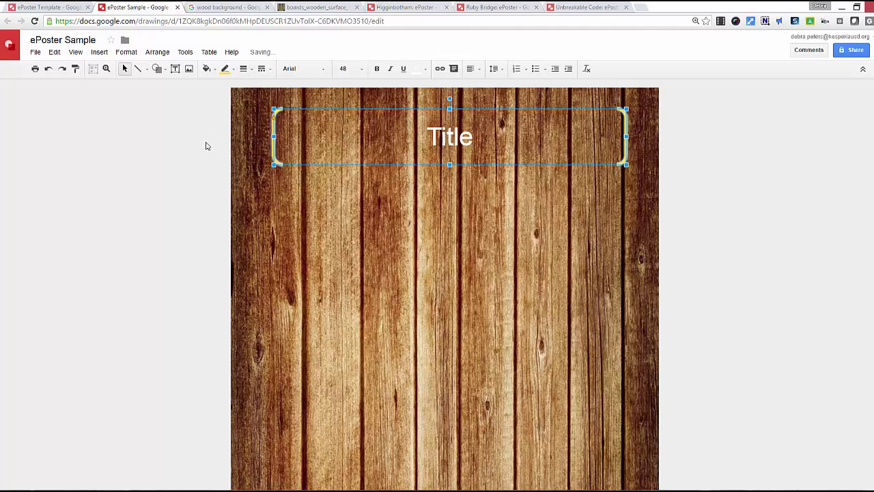
{"action": "left_click", "coordinate": [182, 148]}
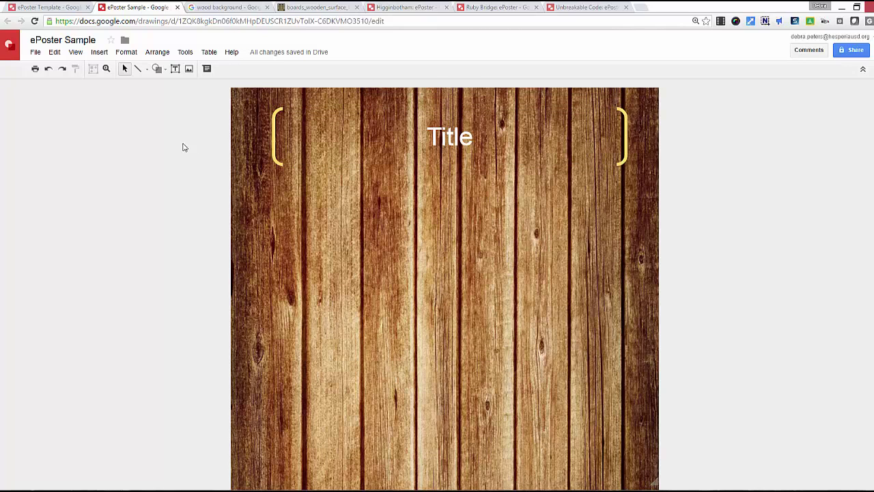
Shift the title bracket shape slightly left and up on the poster, then deselect it.
{"action": "left_click", "coordinate": [330, 132]}
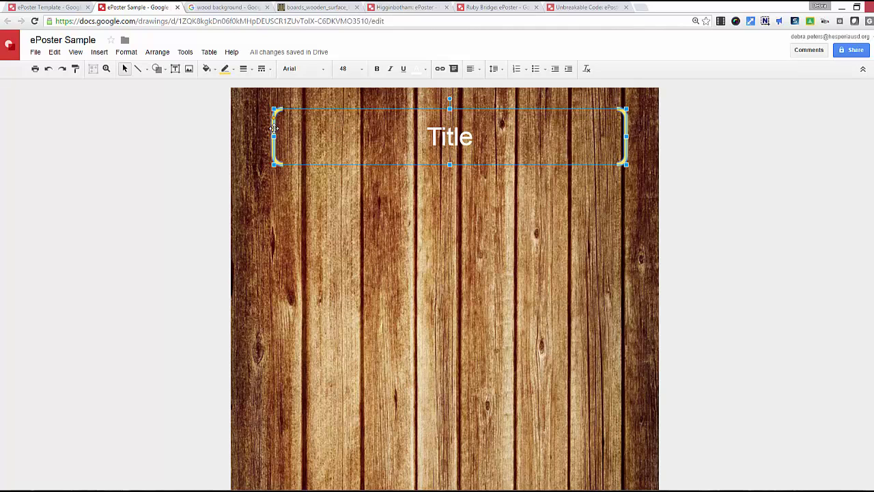
{"action": "mouse_move", "coordinate": [272, 127]}
{"action": "left_mouse_down"}
{"action": "mouse_move", "coordinate": [180, 127]}
{"action": "mouse_move", "coordinate": [284, 127]}
{"action": "mouse_move", "coordinate": [272, 127]}
{"action": "left_mouse_up"}
{"action": "left_click", "coordinate": [98, 141]}
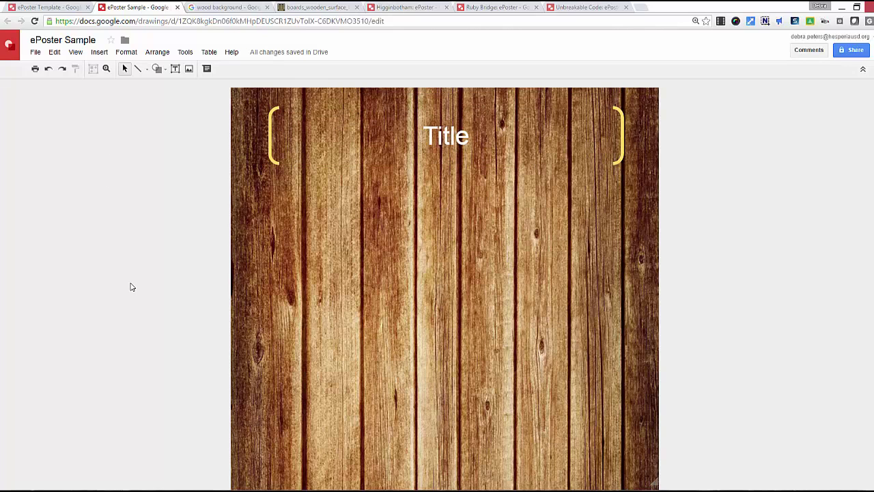
Draw a roughly square double-bracket shape below the title on the poster's left side and enter "Introduction" in it.
{"action": "left_click", "coordinate": [165, 72]}
{"action": "mouse_move", "coordinate": [168, 129]}
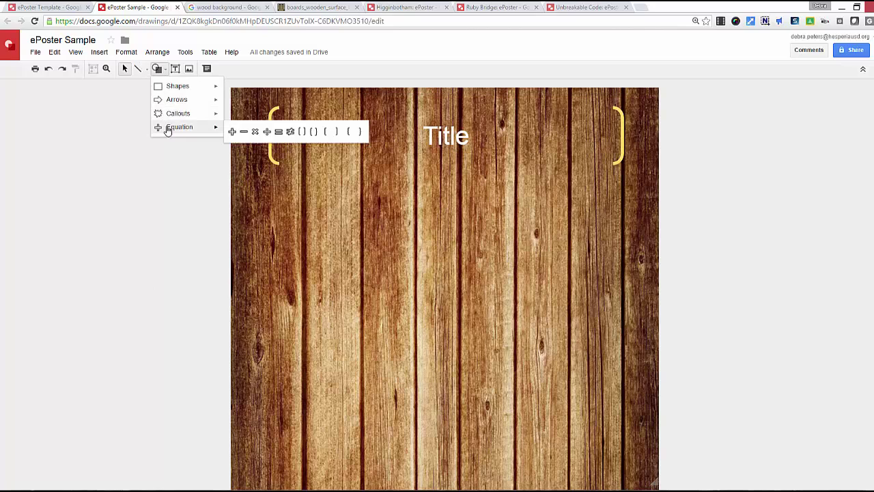
{"action": "left_click", "coordinate": [302, 133]}
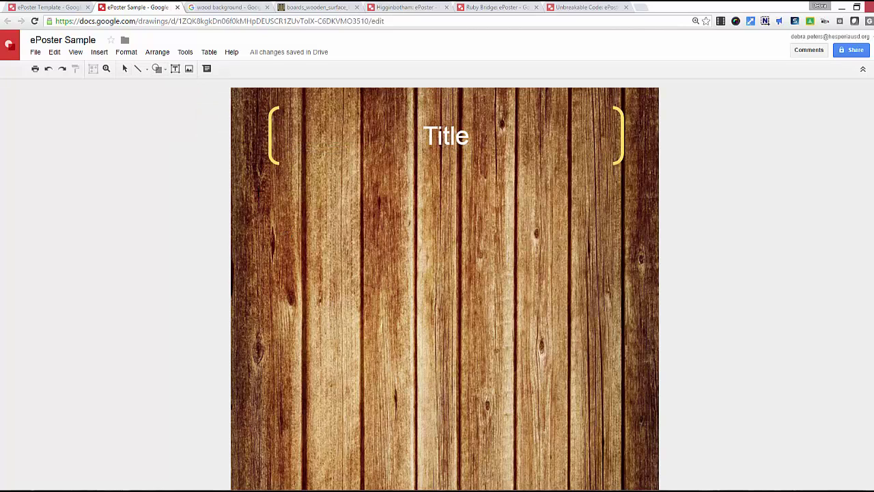
{"action": "mouse_move", "coordinate": [260, 189]}
{"action": "left_mouse_down"}
{"action": "mouse_move", "coordinate": [318, 307]}
{"action": "mouse_move", "coordinate": [405, 335]}
{"action": "left_mouse_up"}
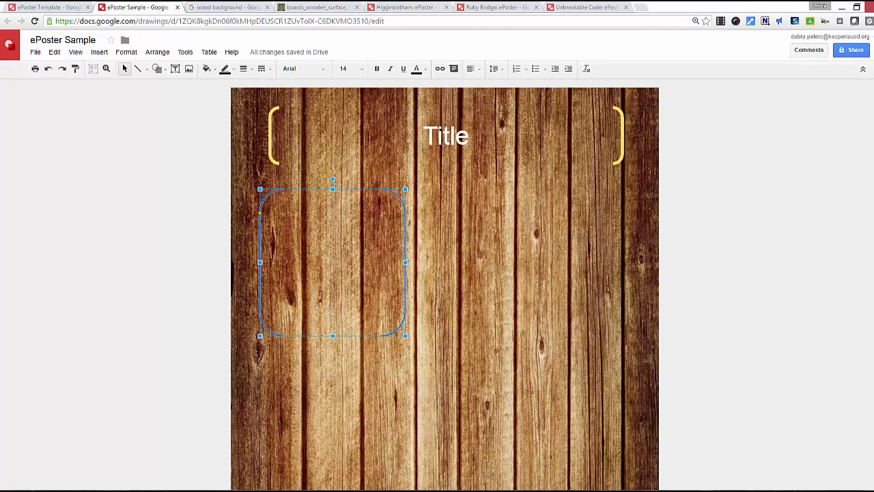
{"action": "type", "text": "duction"}
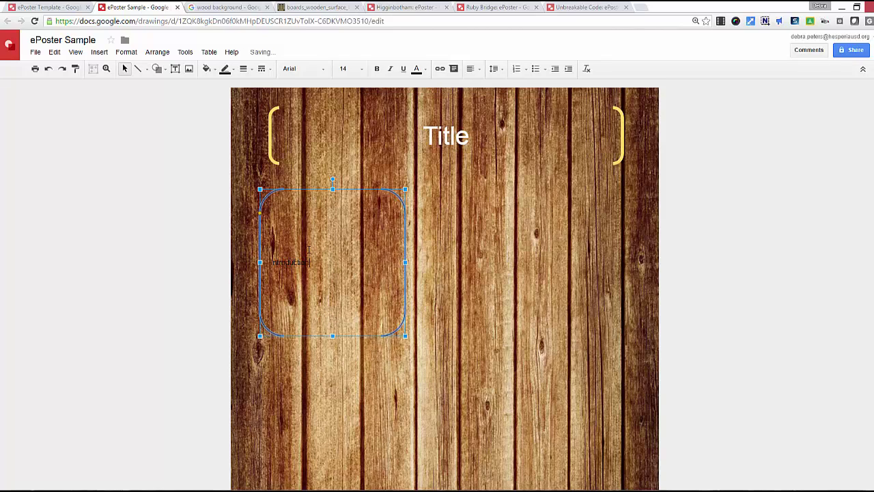
Format the "Introduction" text at size 24, centred horizontally and in white.
{"action": "left_click_drag", "start_coordinate": [310, 262], "coordinate": [266, 263]}
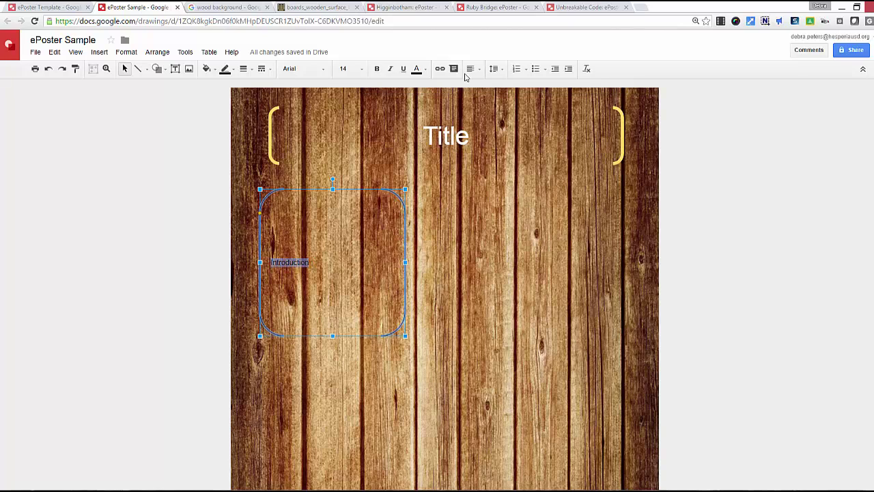
{"action": "left_click", "coordinate": [355, 68]}
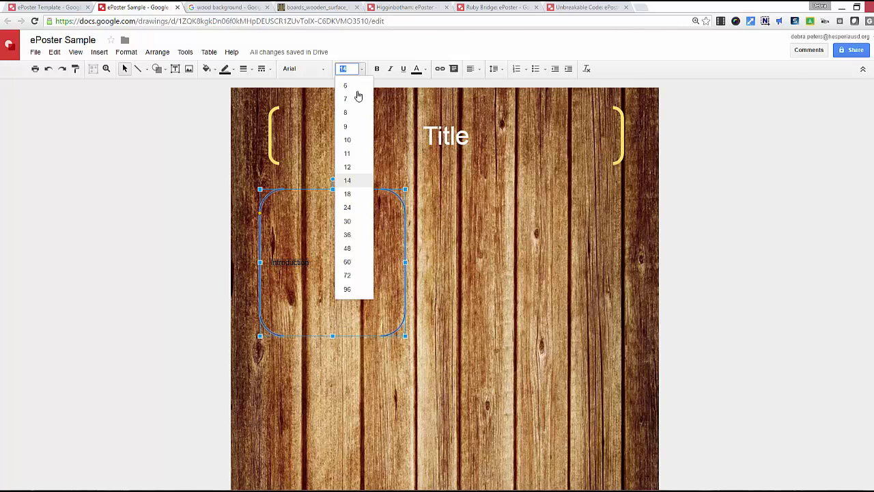
{"action": "left_click", "coordinate": [347, 207]}
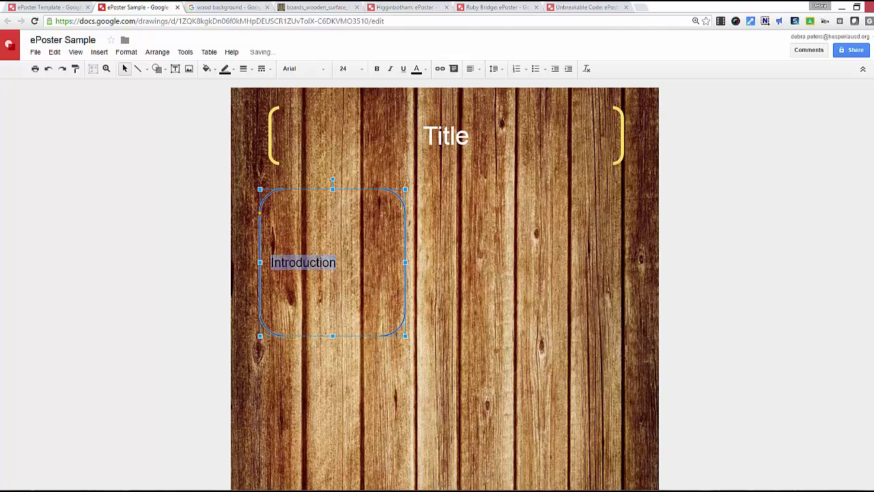
{"action": "left_click", "coordinate": [480, 70]}
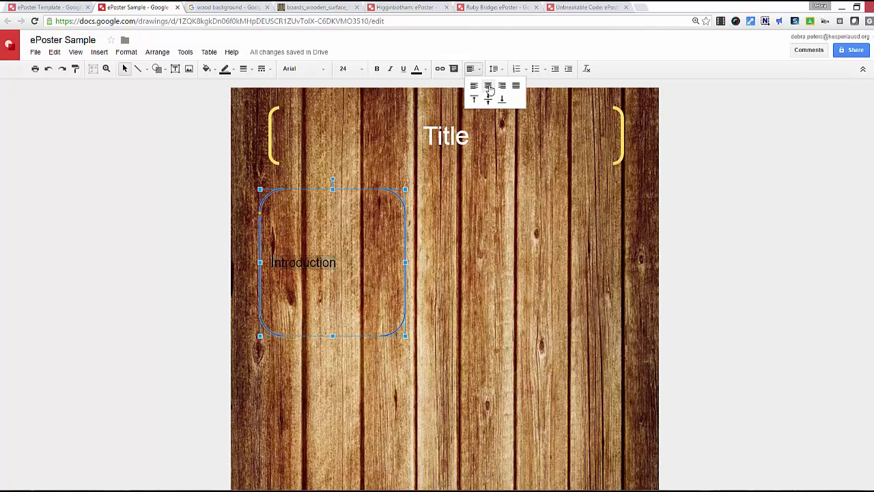
{"action": "left_click", "coordinate": [489, 87]}
{"action": "left_click", "coordinate": [420, 69]}
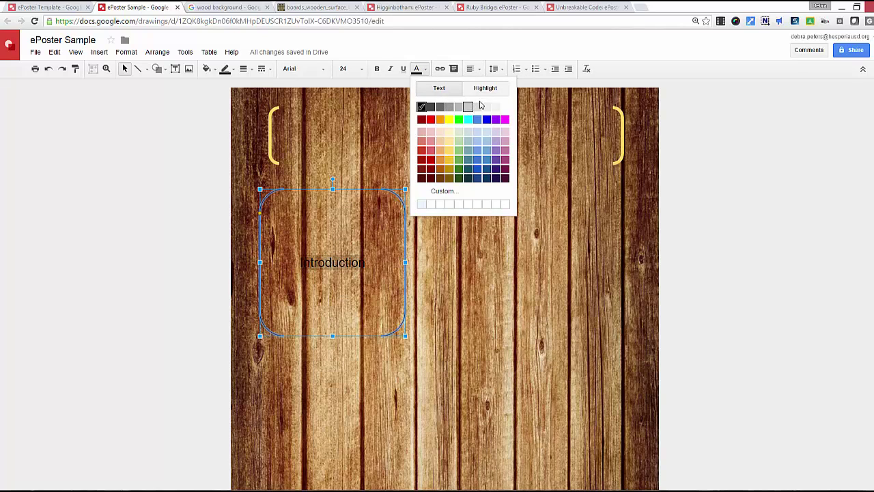
{"action": "left_click", "coordinate": [504, 109]}
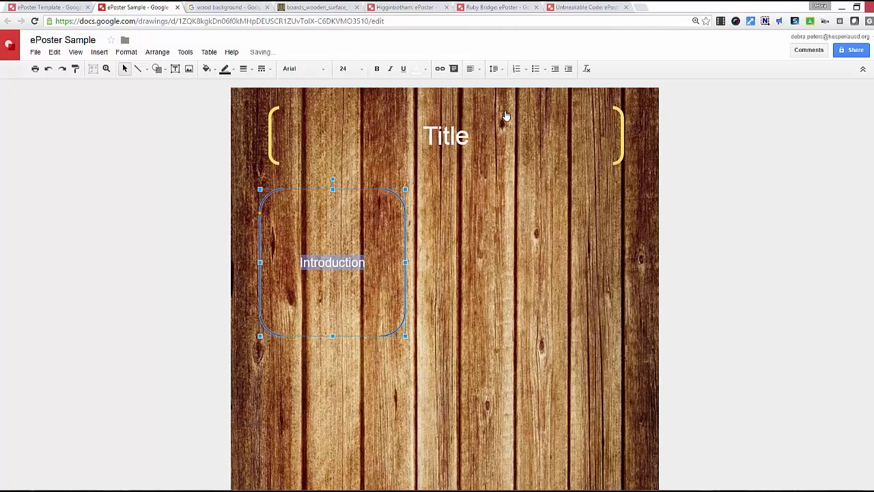
Add a second line reading "Google Docs", in quotation marks, below "Introduction" in the bracket shape.
{"action": "left_click", "coordinate": [375, 262]}
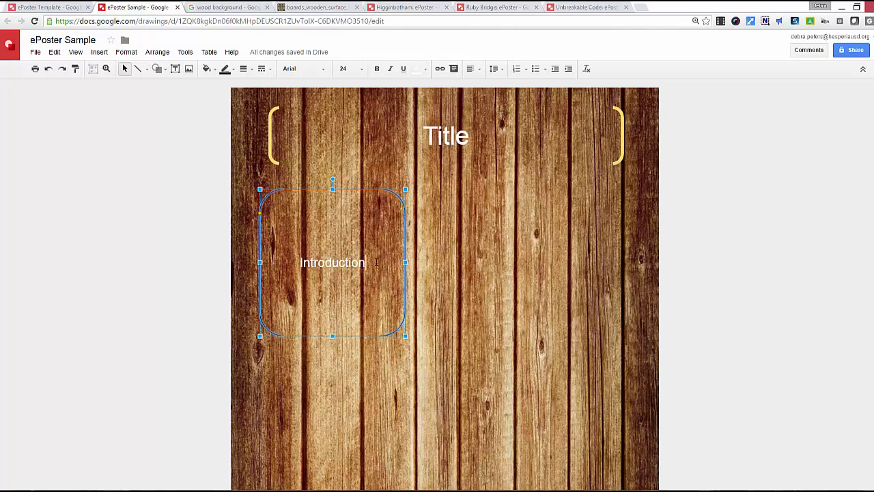
{"action": "key", "text": "Return"}
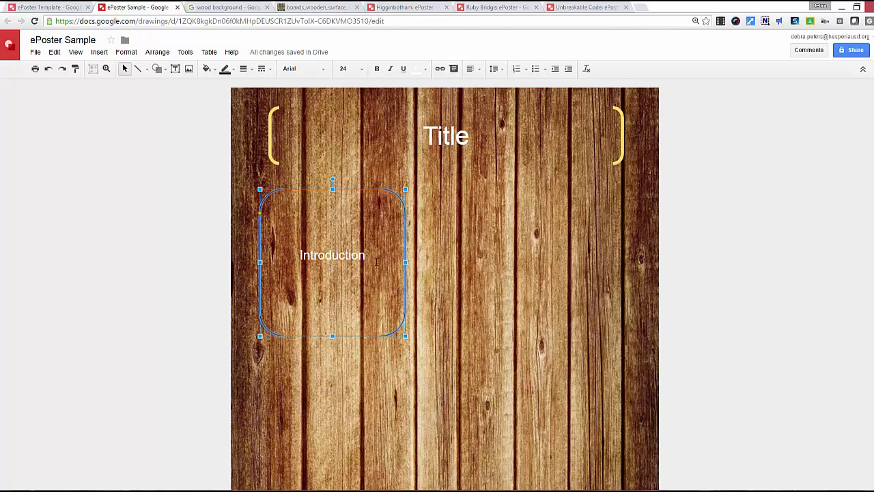
{"action": "type", "text": "\"Google Docs\""}
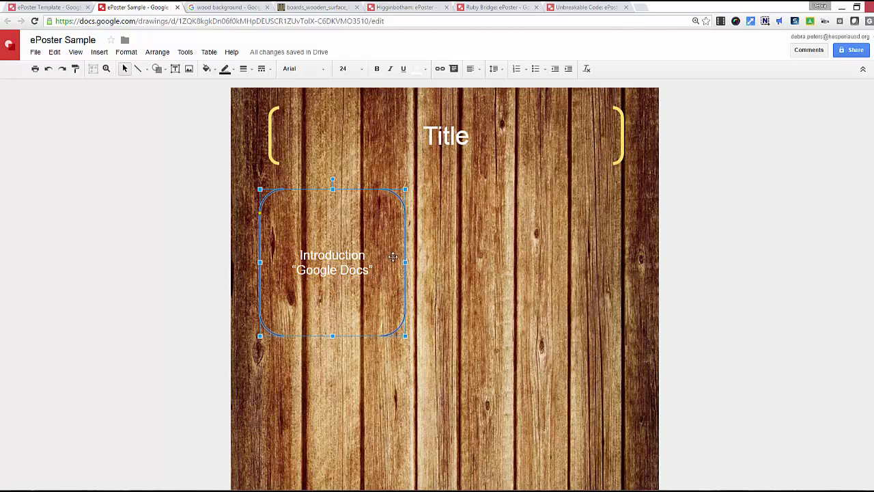
Give the Introduction bracket shape a yellow outline with a heavier line weight.
{"action": "left_click", "coordinate": [229, 70]}
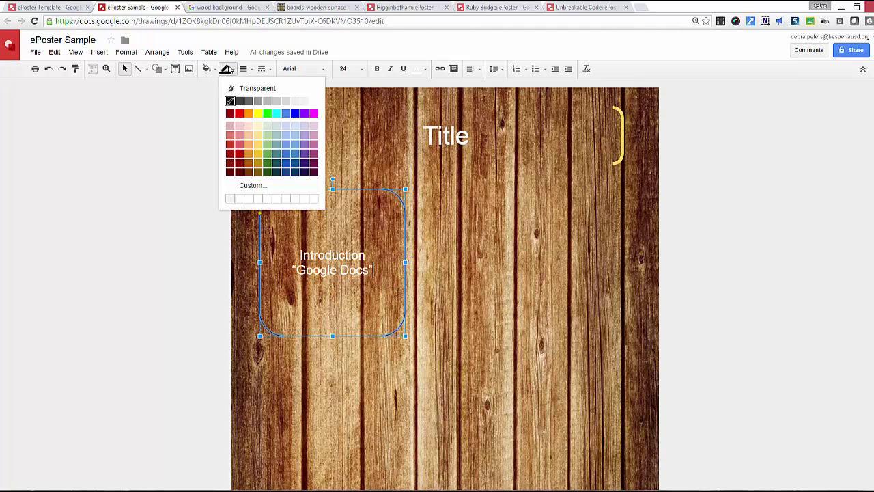
{"action": "left_click", "coordinate": [258, 146]}
{"action": "left_click", "coordinate": [242, 73]}
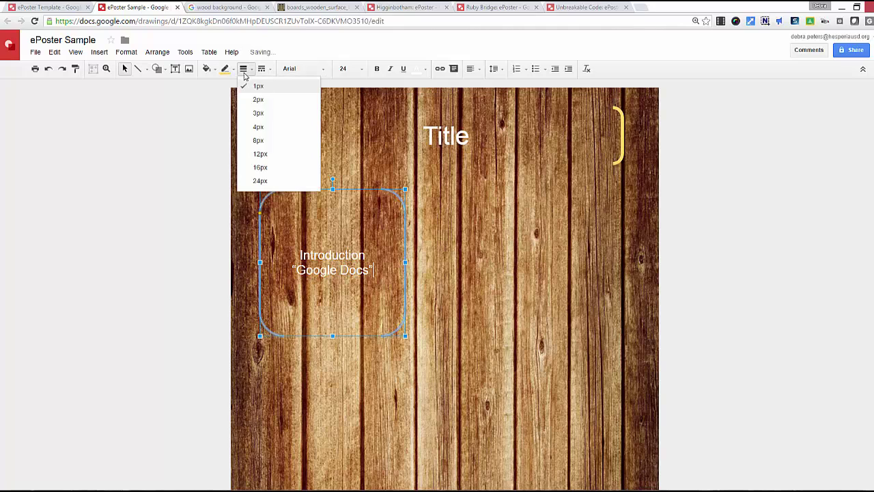
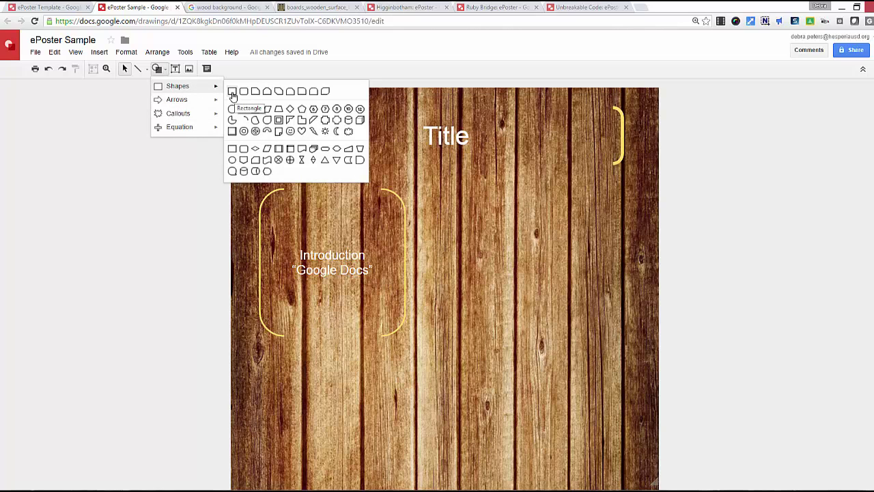
Draw a rectangle to the right of the Introduction brackets, below the title, and make its fill transparent.
{"action": "left_click", "coordinate": [232, 93]}
{"action": "left_click_drag", "start_coordinate": [472, 197], "coordinate": [595, 298]}
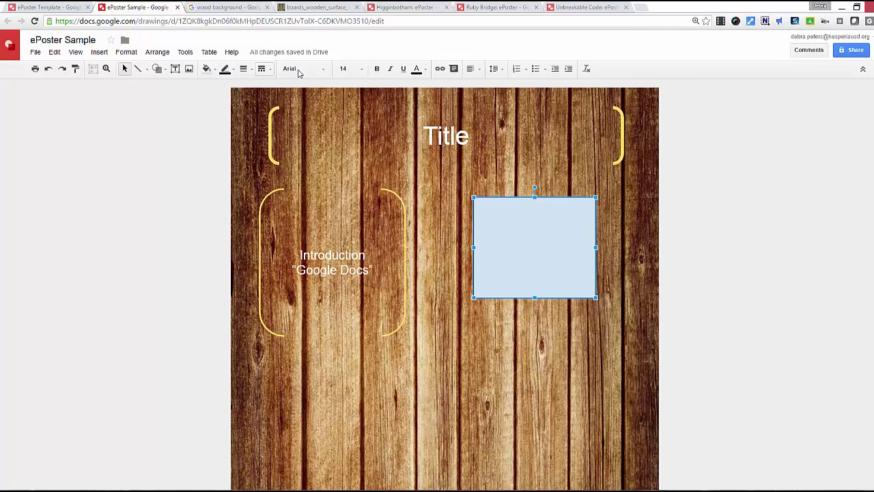
{"action": "left_click", "coordinate": [208, 70]}
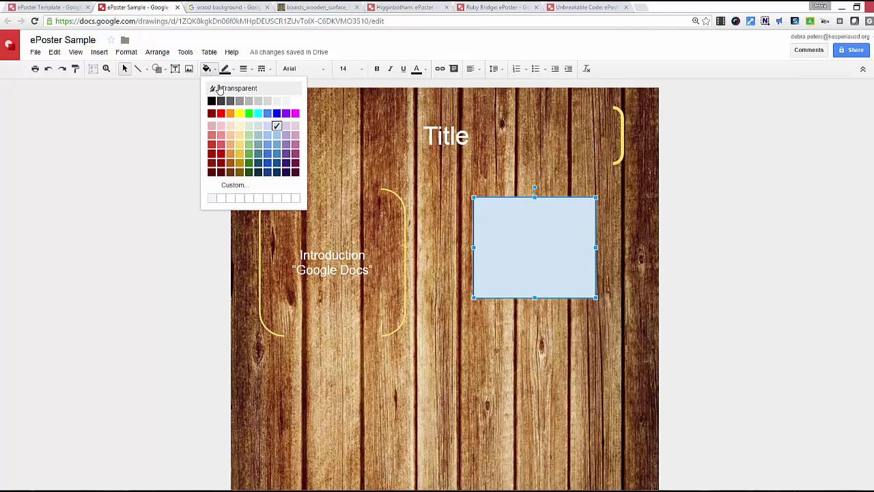
{"action": "left_click", "coordinate": [219, 89]}
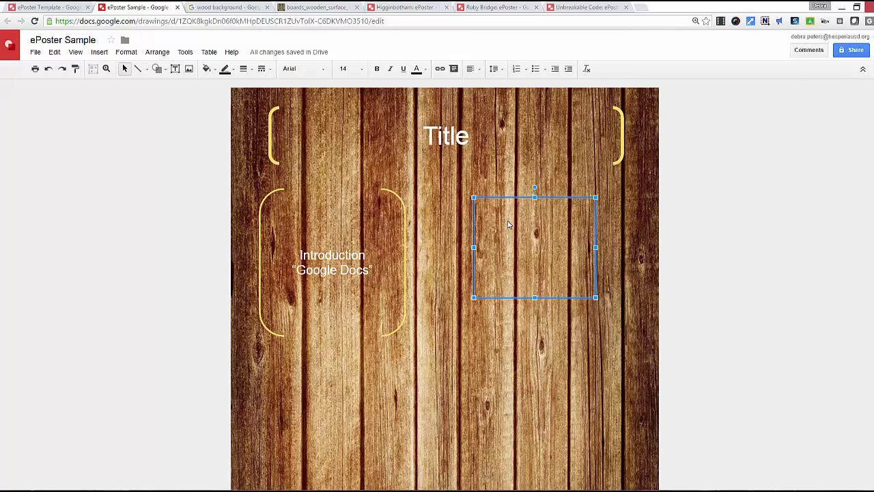
Enter "Vocabulary" in the rectangle and format the text in white, at size 24 and centred horizontally.
{"action": "double_click", "coordinate": [508, 225]}
{"action": "type", "text": "Vocabulary"}
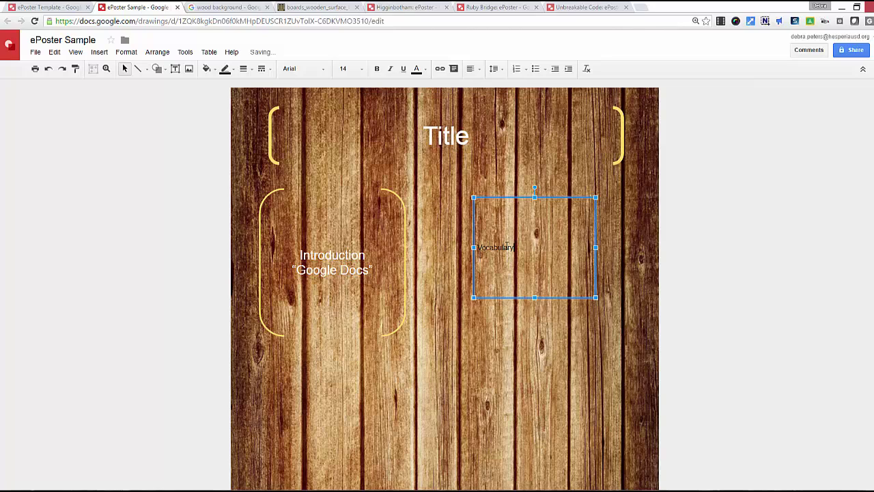
{"action": "left_click_drag", "start_coordinate": [497, 248], "coordinate": [479, 249]}
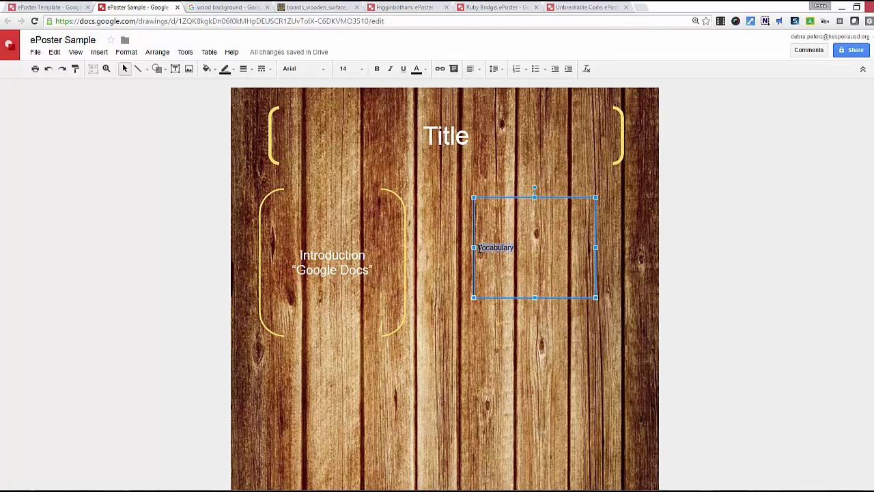
{"action": "left_click", "coordinate": [417, 69]}
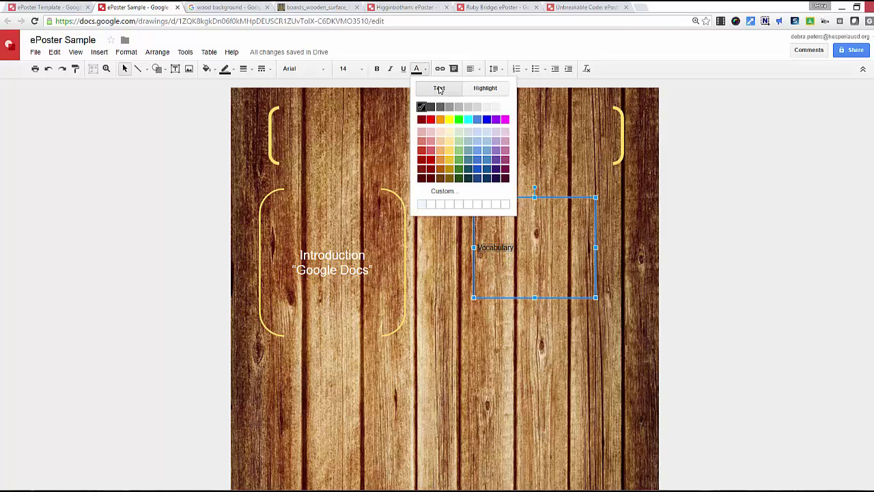
{"action": "left_click", "coordinate": [505, 108]}
{"action": "left_click", "coordinate": [359, 69]}
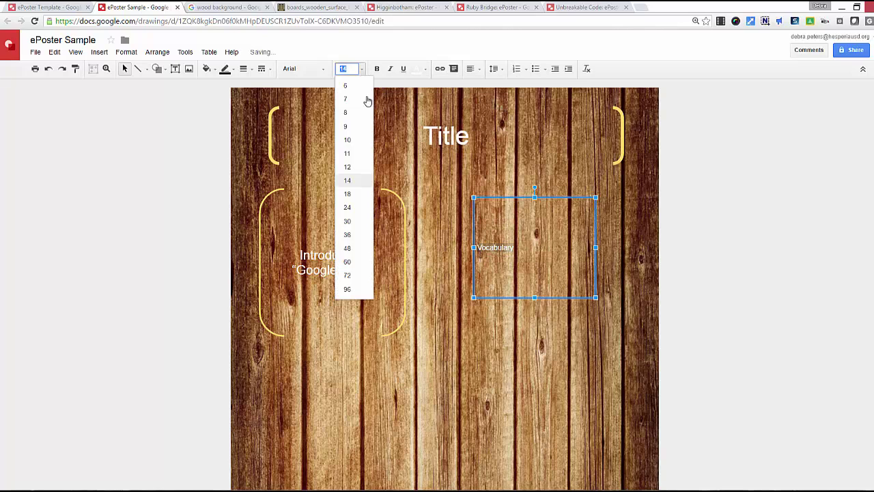
{"action": "left_click", "coordinate": [348, 207]}
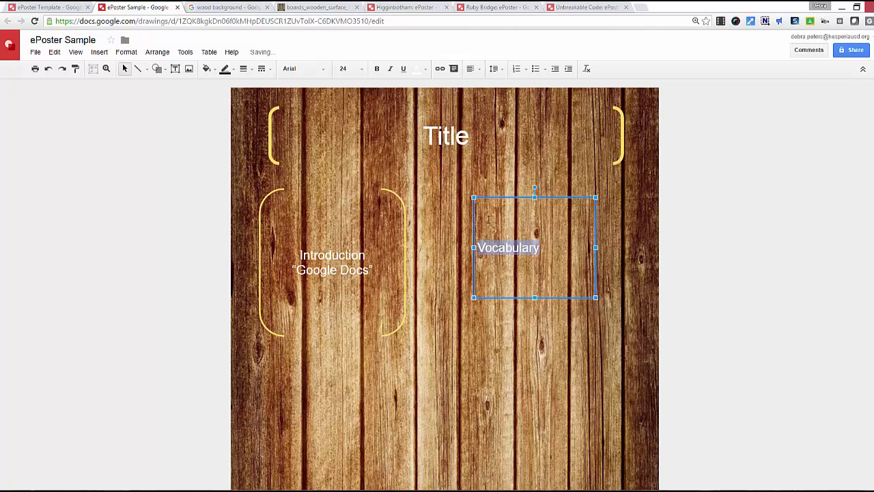
{"action": "left_click", "coordinate": [471, 69]}
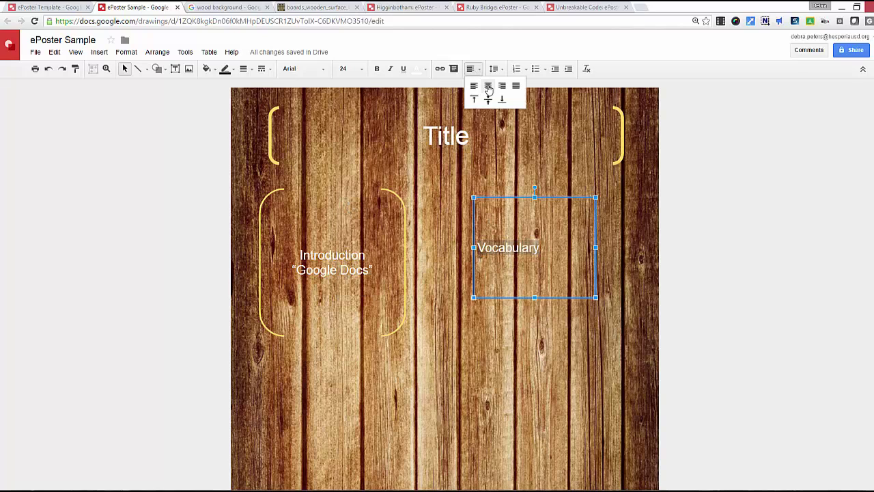
{"action": "left_click", "coordinate": [488, 87]}
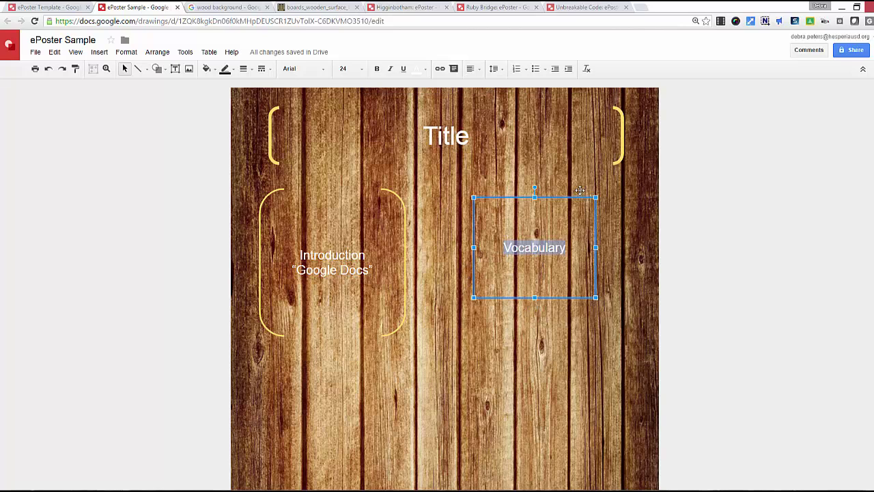
Give the Vocabulary rectangle a yellow 4px outline, and leave the rectangle selected.
{"action": "left_click", "coordinate": [228, 71]}
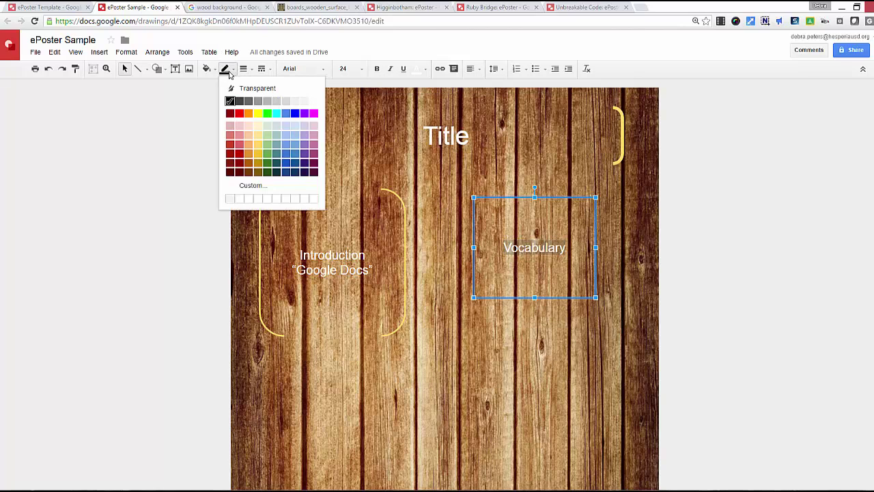
{"action": "left_click", "coordinate": [257, 148]}
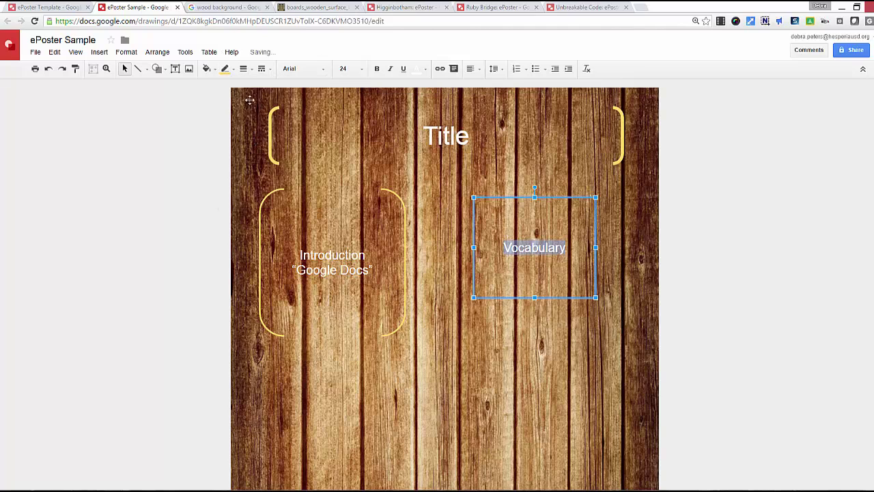
{"action": "left_click", "coordinate": [244, 69]}
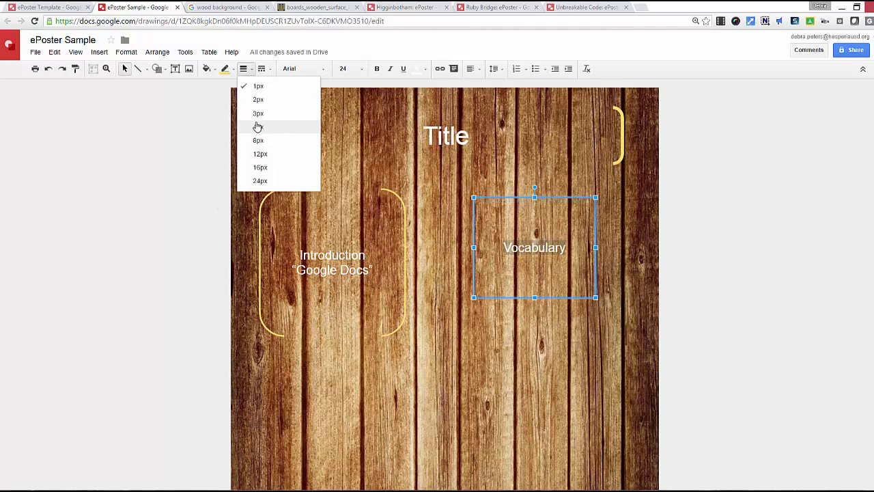
{"action": "left_click", "coordinate": [257, 124]}
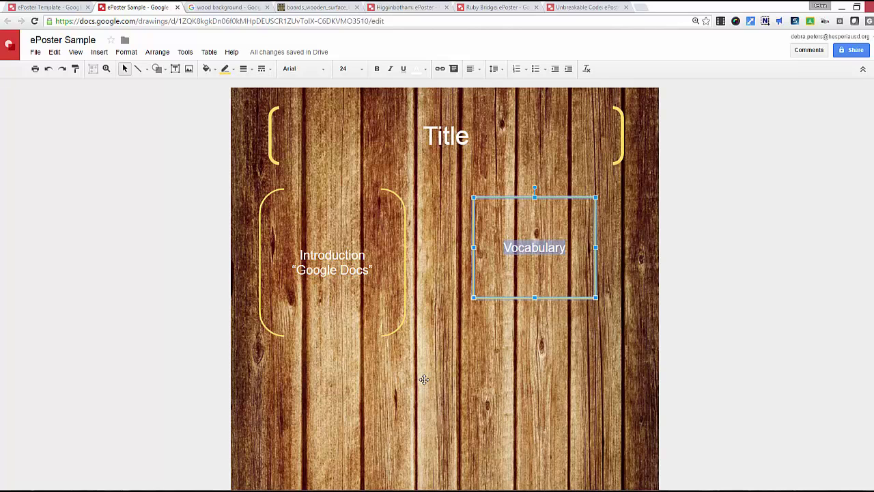
{"action": "left_click", "coordinate": [765, 283]}
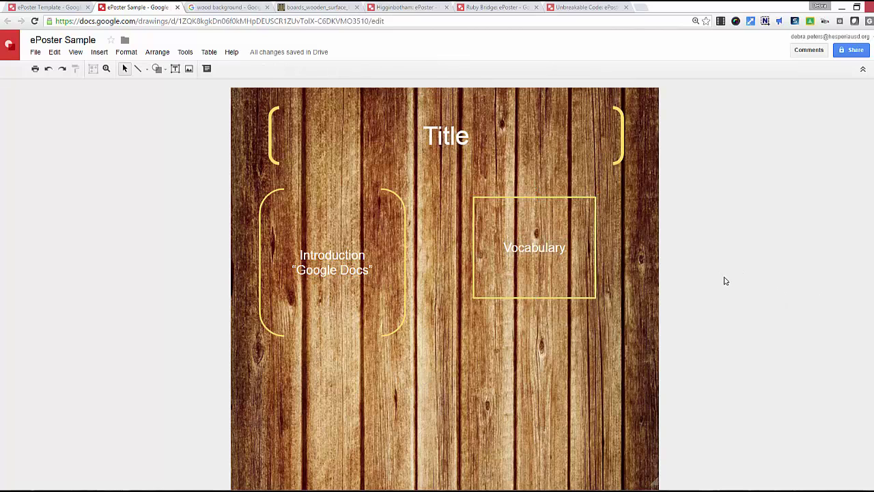
{"action": "left_click", "coordinate": [549, 201]}
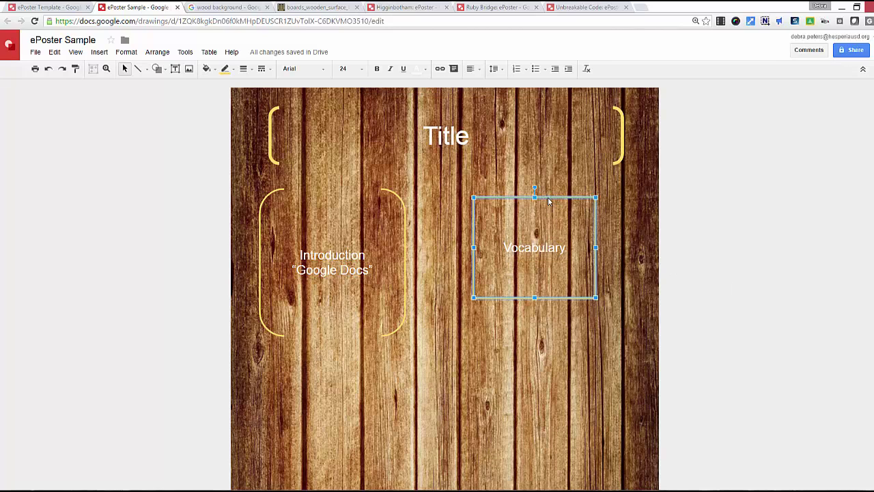